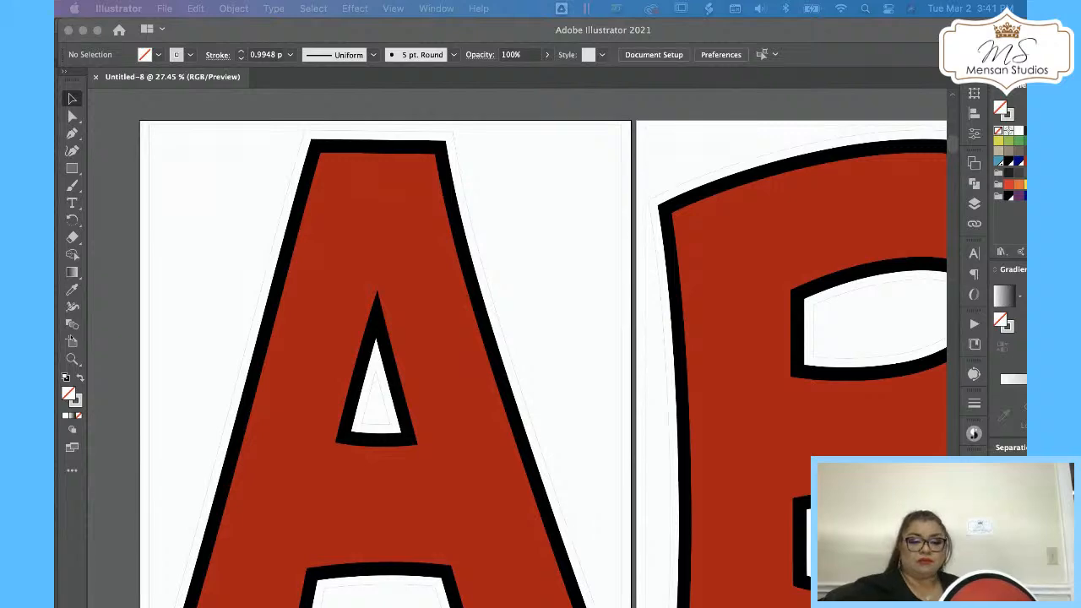
Float the Swatches and Color panels out beside the alphabet letter sheet.
{"action": "left_click", "coordinate": [323, 365]}
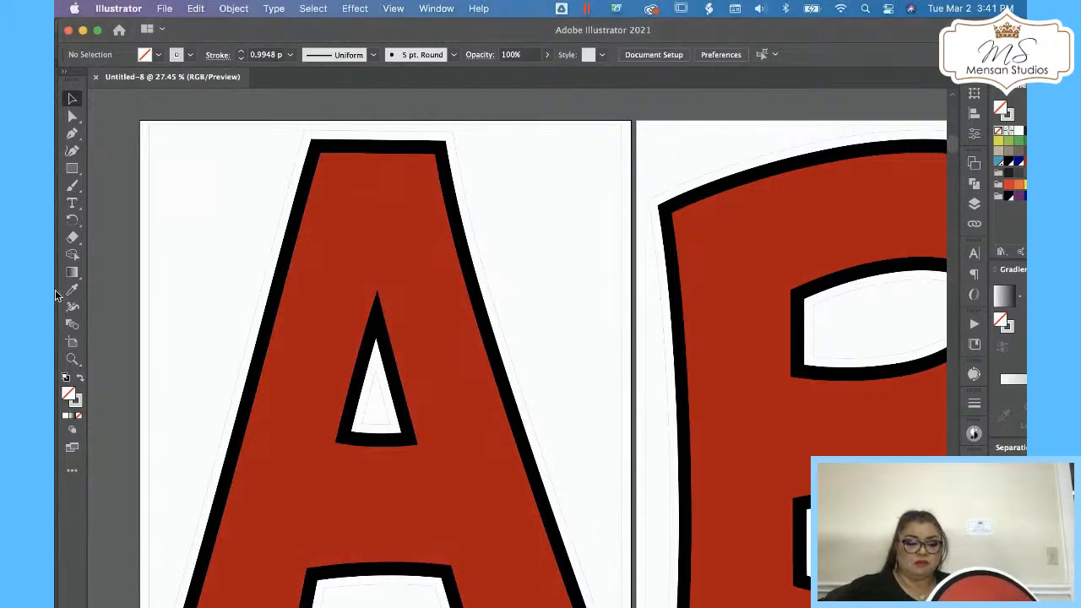
{"action": "key", "text": "z"}
{"action": "left_click_drag", "start_coordinate": [591, 257], "coordinate": [208, 349]}
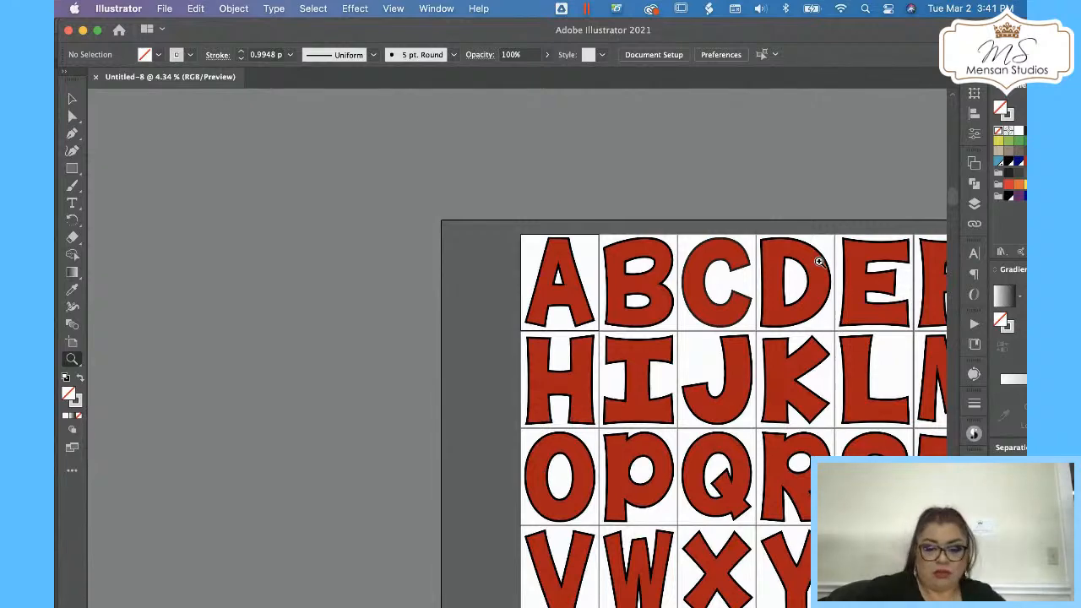
{"action": "left_click_drag", "start_coordinate": [608, 283], "coordinate": [234, 210]}
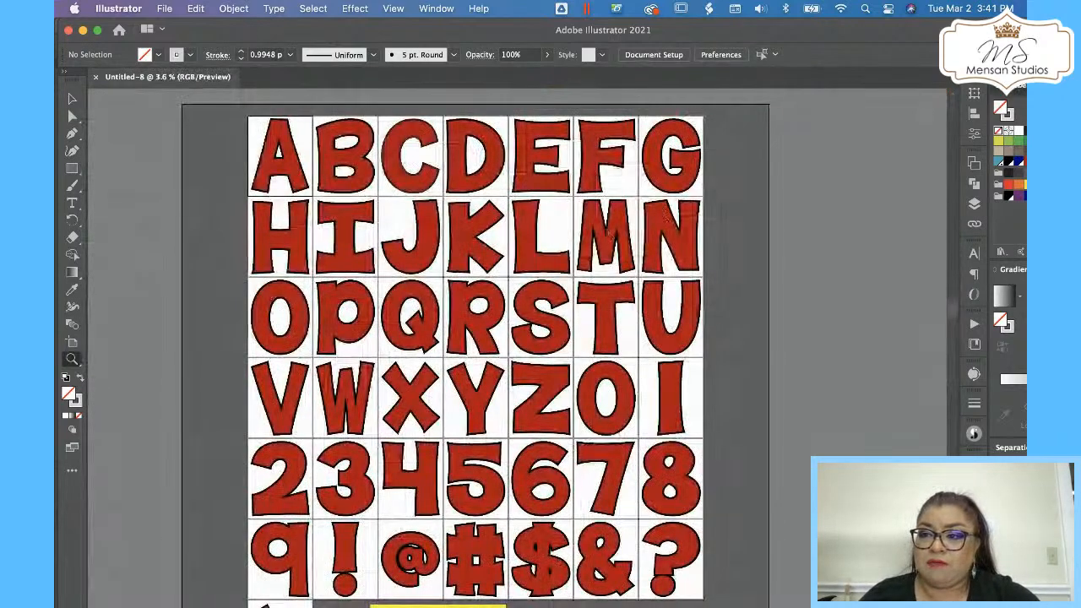
{"action": "left_click_drag", "start_coordinate": [1020, 88], "coordinate": [770, 95]}
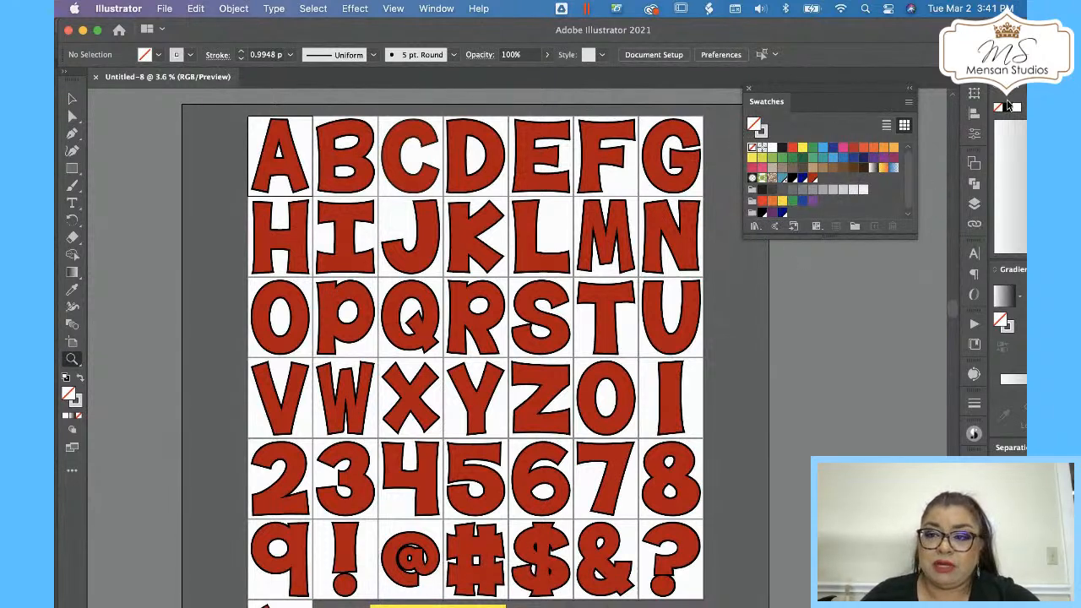
{"action": "left_click_drag", "start_coordinate": [1019, 93], "coordinate": [775, 266]}
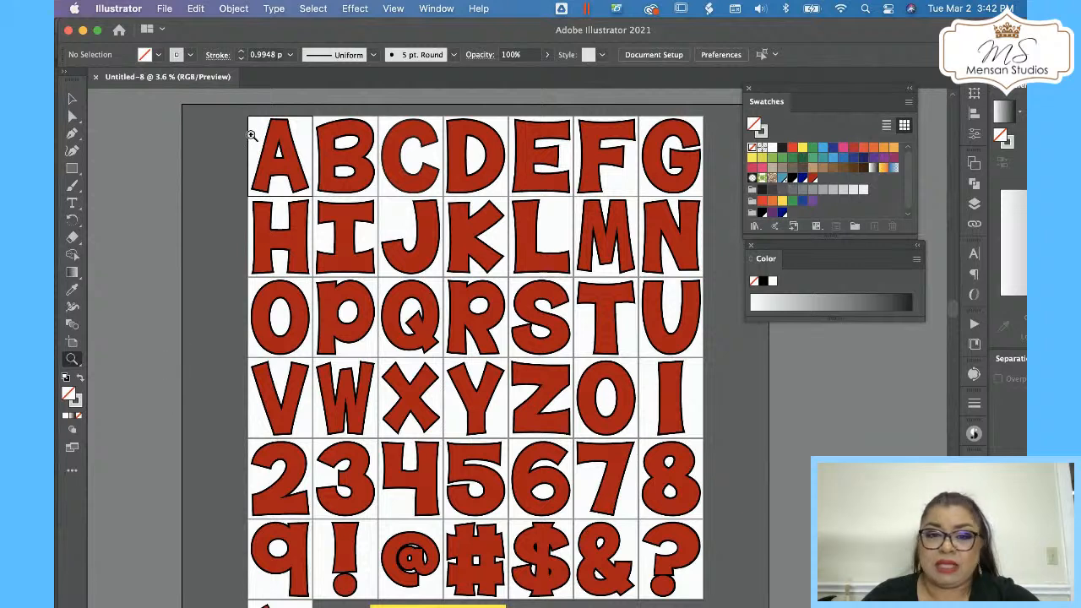
Try yellow, purple and then tan 988579 as the fill of the Q letter.
{"action": "left_click", "coordinate": [70, 100]}
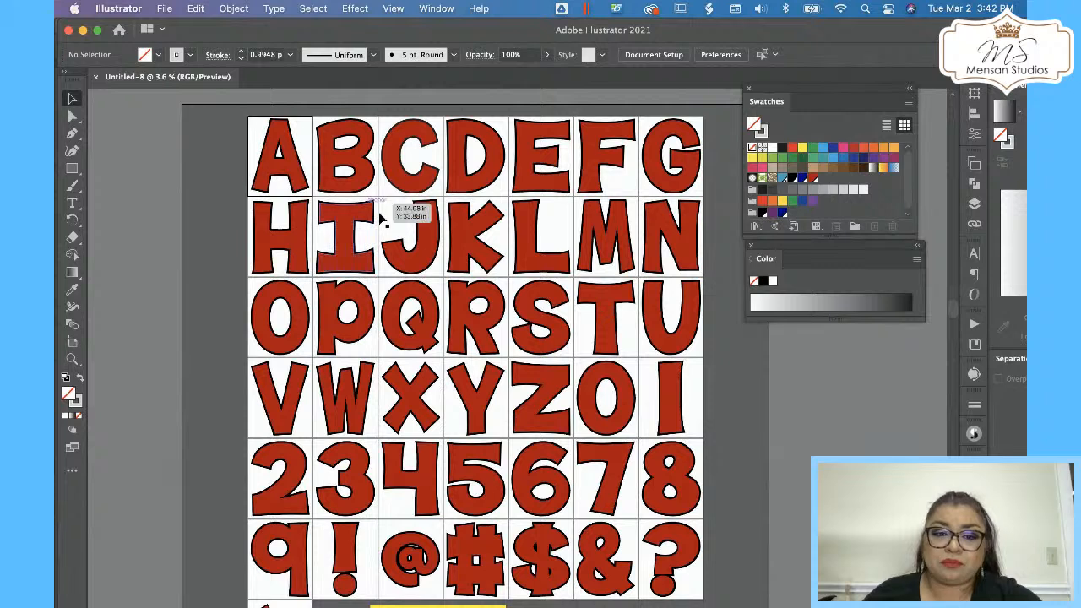
{"action": "left_click", "coordinate": [430, 302]}
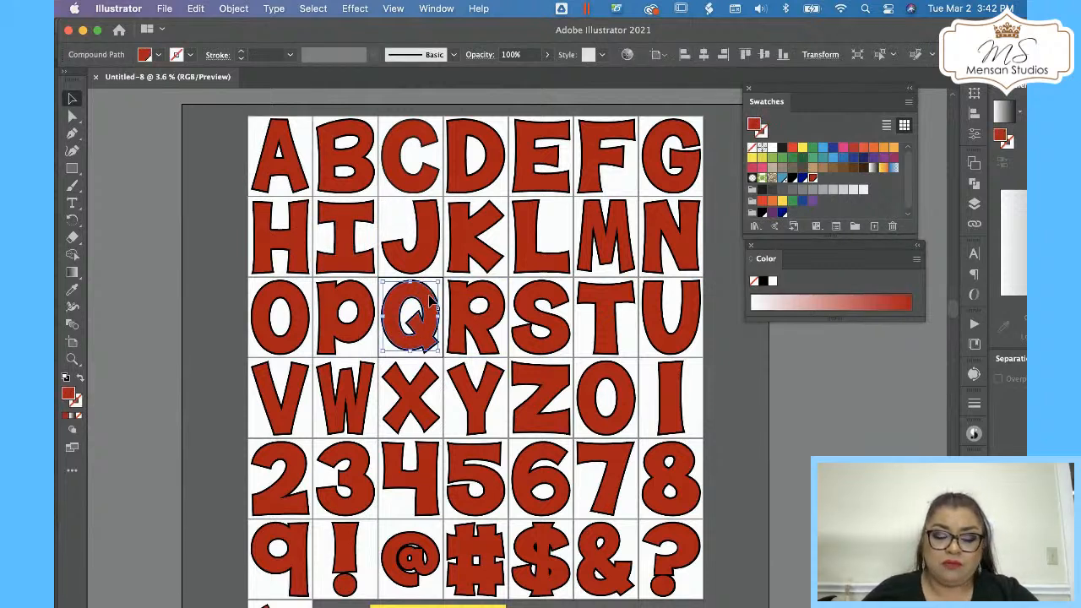
{"action": "key", "text": "z"}
{"action": "left_click_drag", "start_coordinate": [427, 297], "coordinate": [761, 221]}
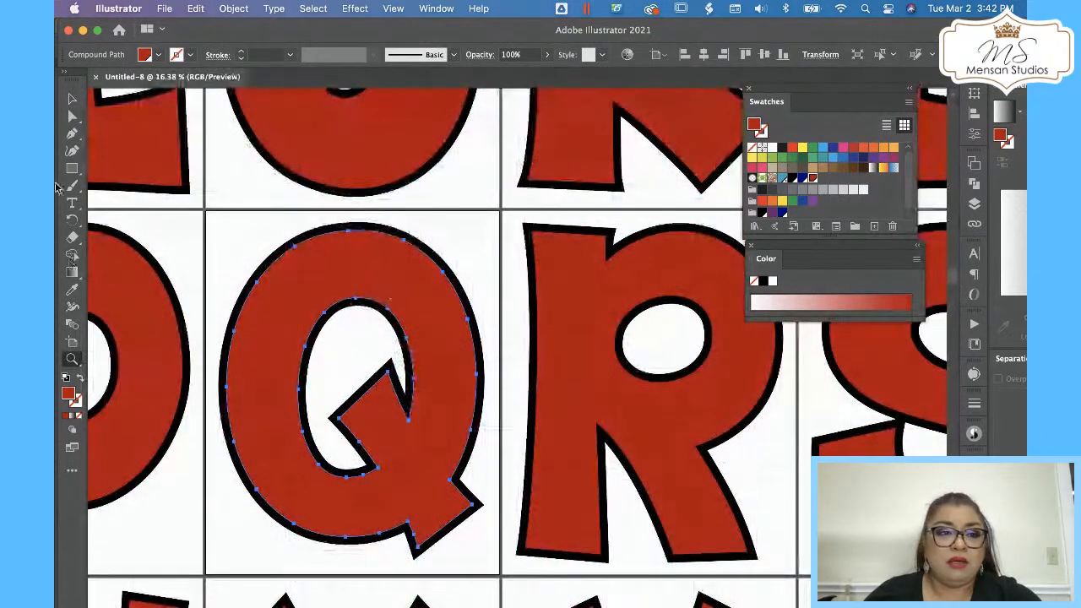
{"action": "left_click", "coordinate": [70, 103]}
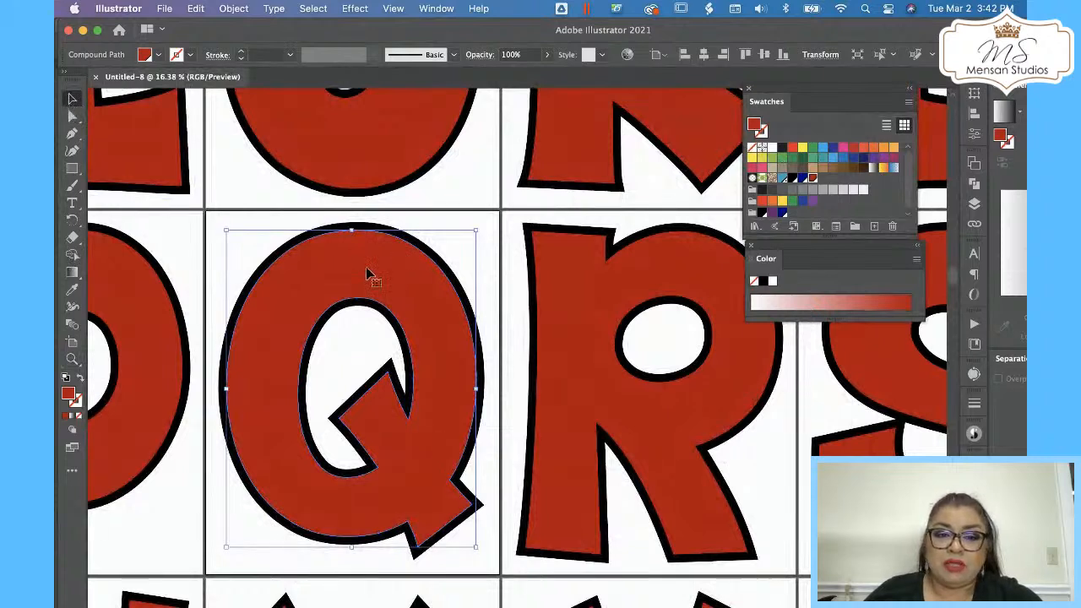
{"action": "left_click", "coordinate": [801, 150]}
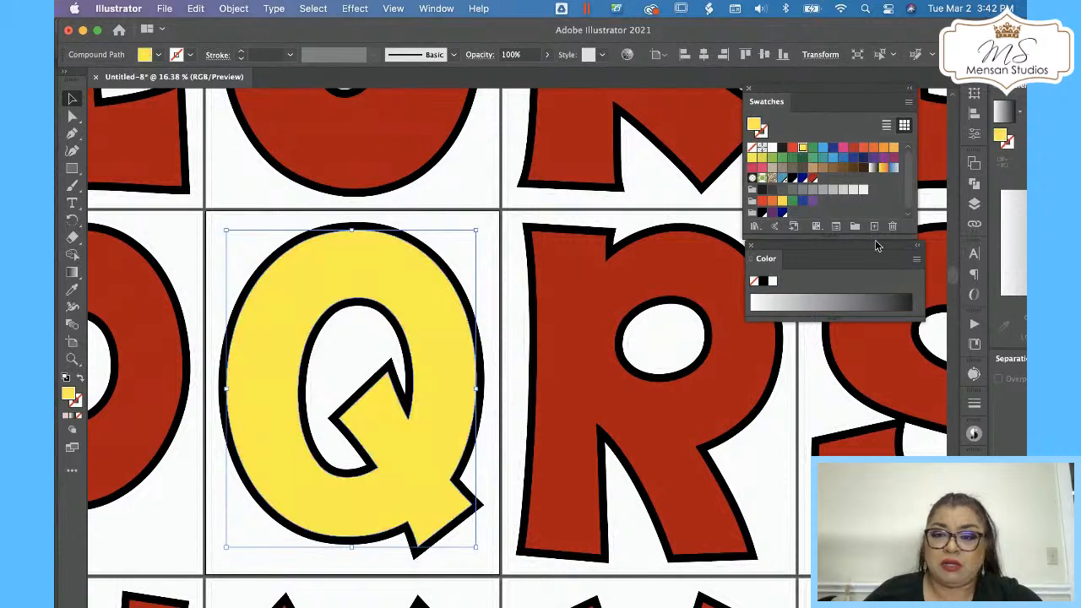
{"action": "left_click", "coordinate": [873, 161]}
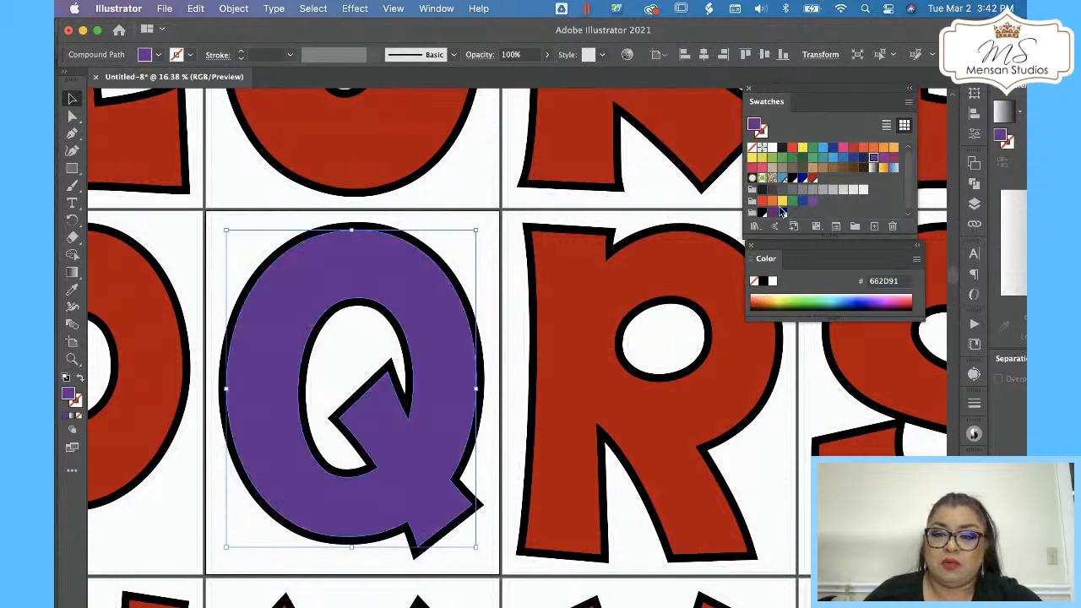
{"action": "left_click", "coordinate": [782, 172]}
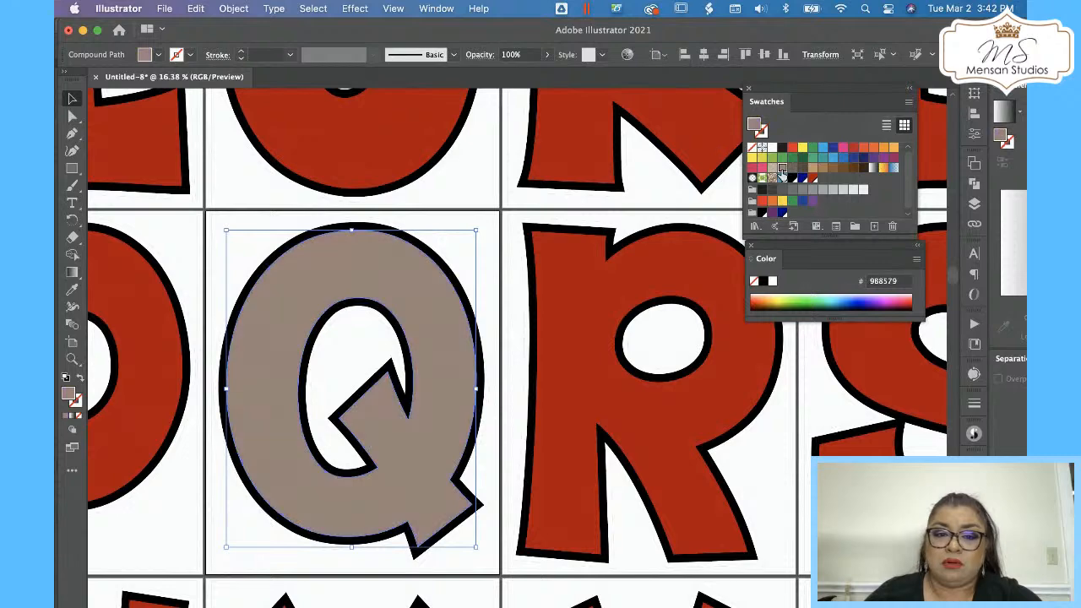
{"action": "left_click", "coordinate": [463, 186]}
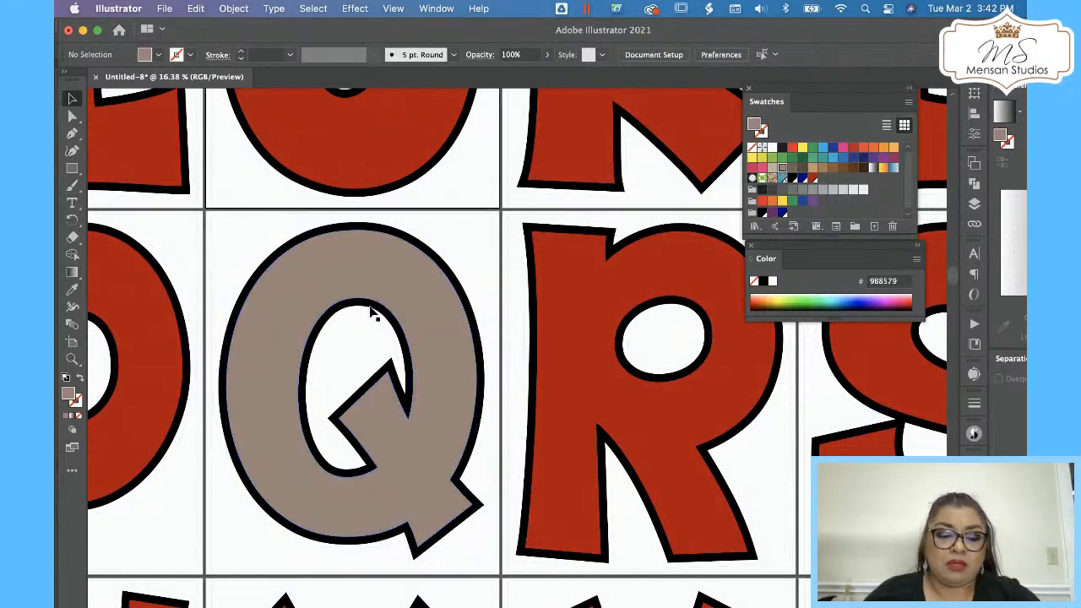
Try a yellow outline on the Q letter and undo it.
{"action": "key", "text": "z"}
{"action": "left_click_drag", "start_coordinate": [386, 242], "coordinate": [663, 164]}
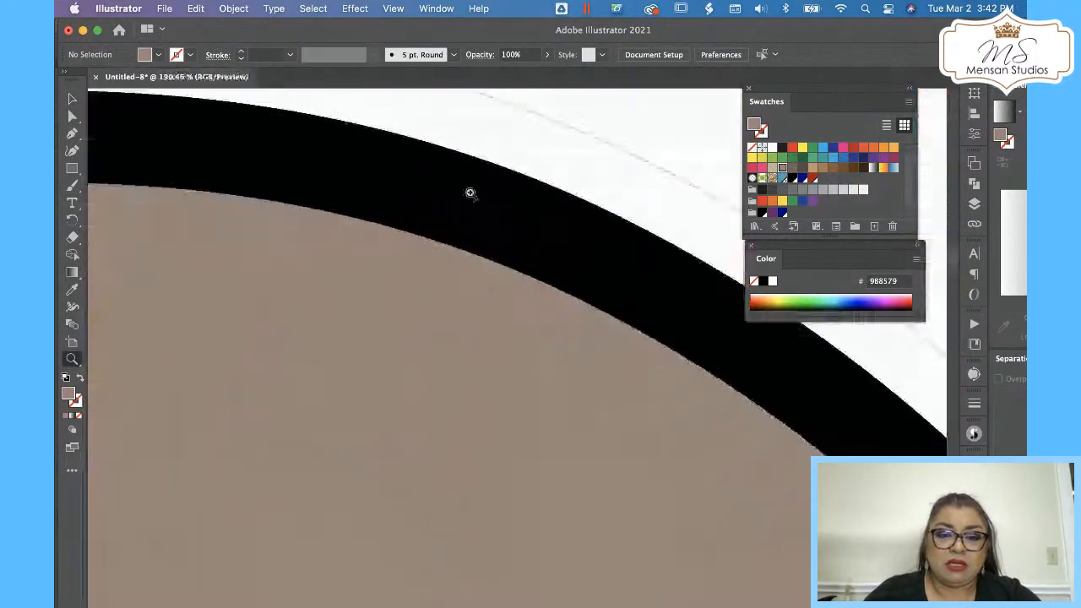
{"action": "left_click_drag", "start_coordinate": [497, 164], "coordinate": [121, 329]}
{"action": "left_click", "coordinate": [72, 100]}
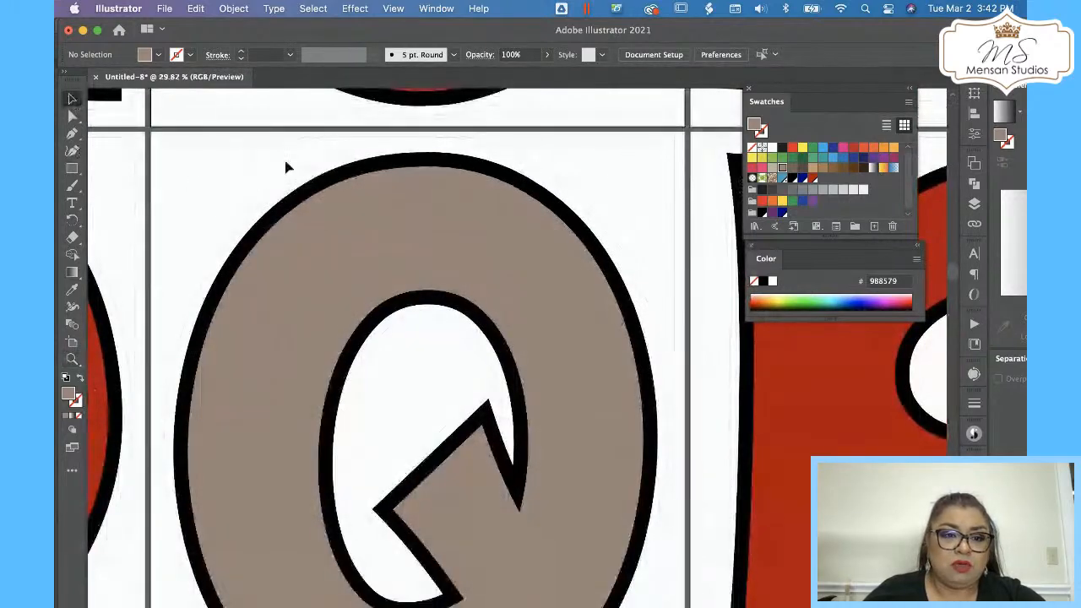
{"action": "left_click", "coordinate": [376, 176]}
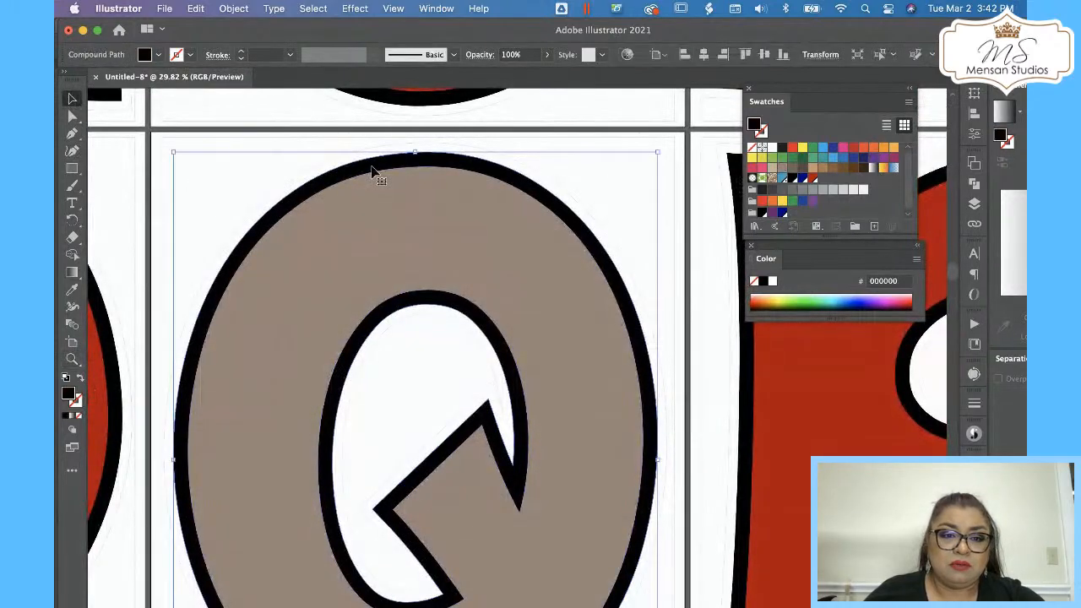
{"action": "left_click", "coordinate": [802, 149]}
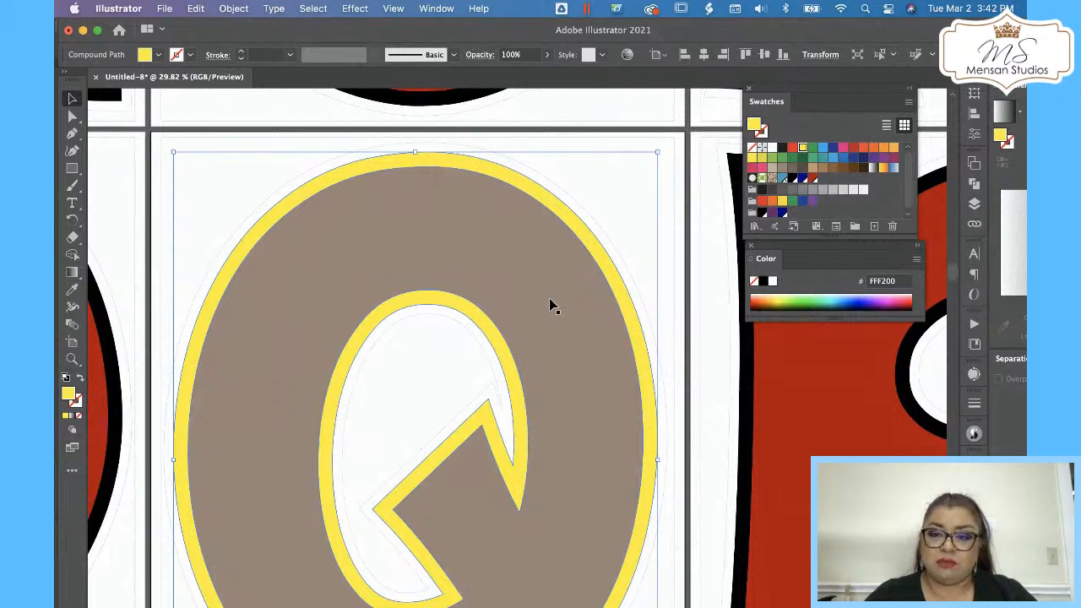
{"action": "key", "text": "super+z"}
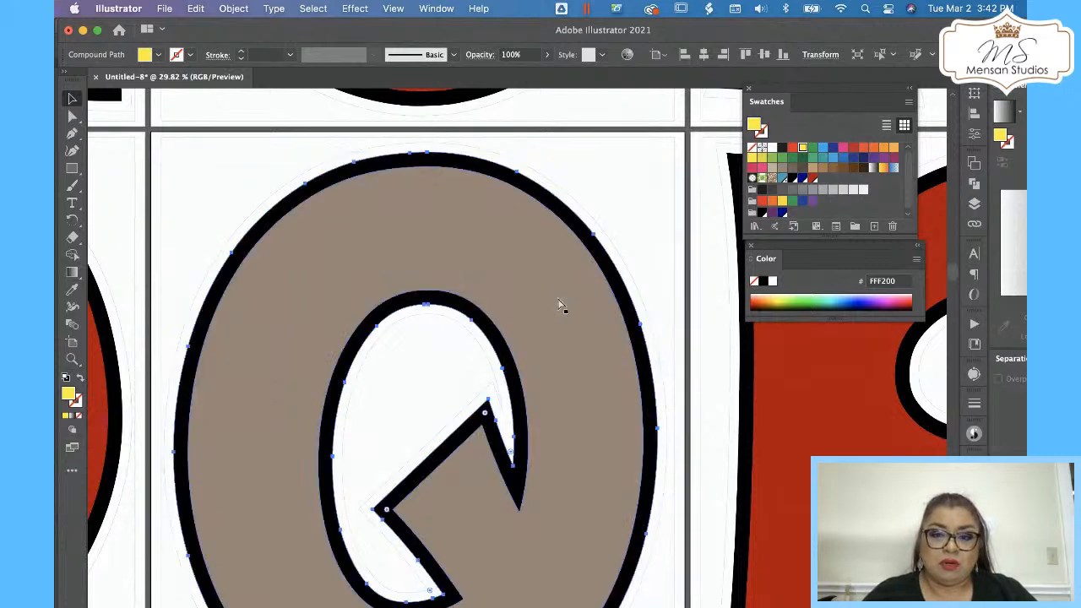
{"action": "left_click", "coordinate": [683, 148]}
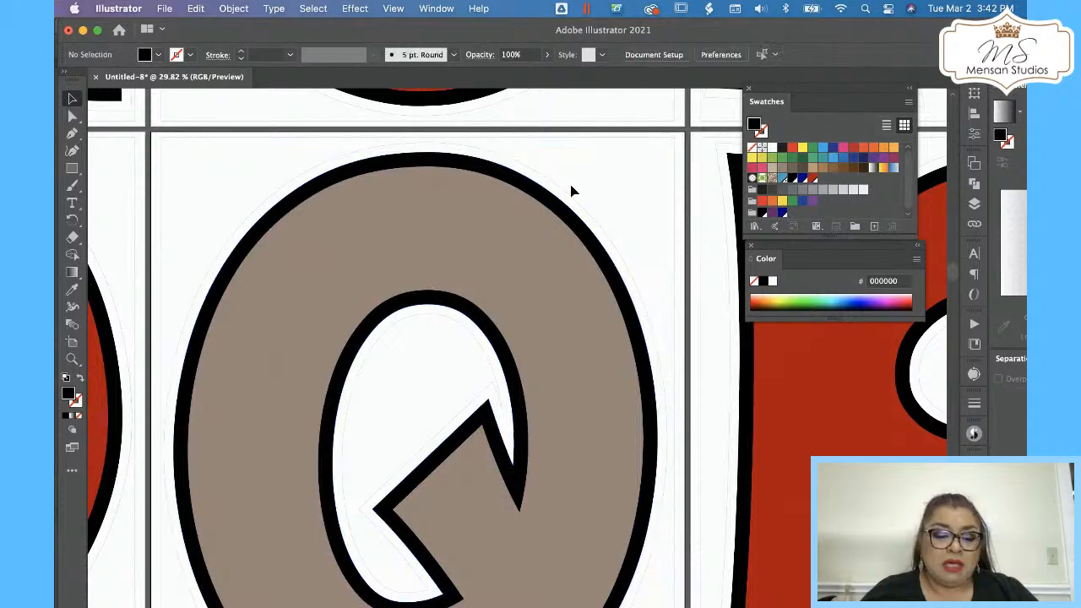
Fill the Q letter green 39B54A and give its outline yellow D7DF23.
{"action": "key", "text": "z"}
{"action": "left_click_drag", "start_coordinate": [538, 187], "coordinate": [311, 287]}
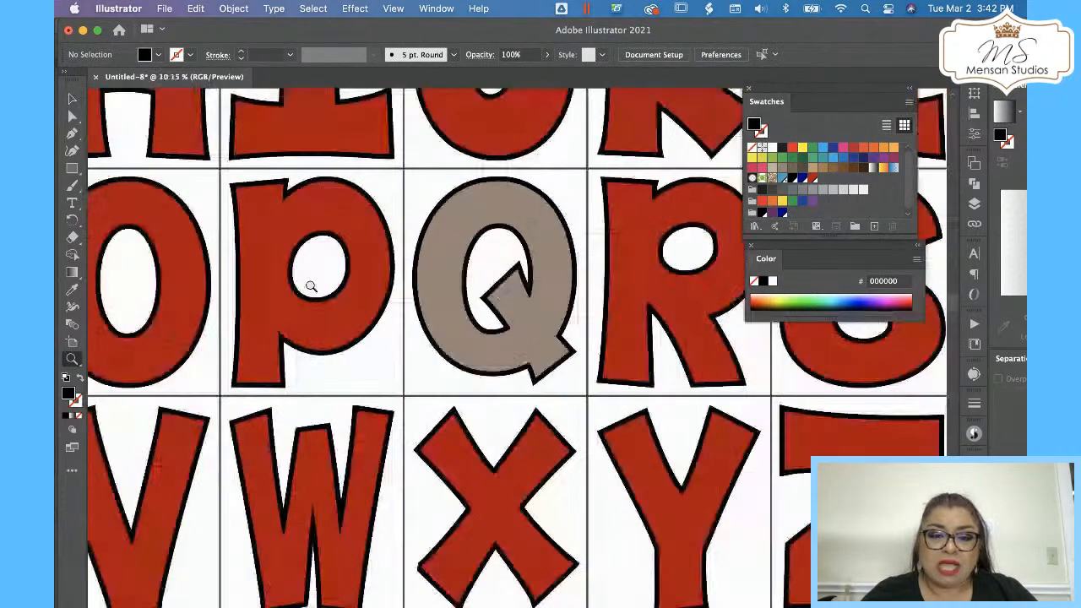
{"action": "left_click_drag", "start_coordinate": [493, 235], "coordinate": [444, 250]}
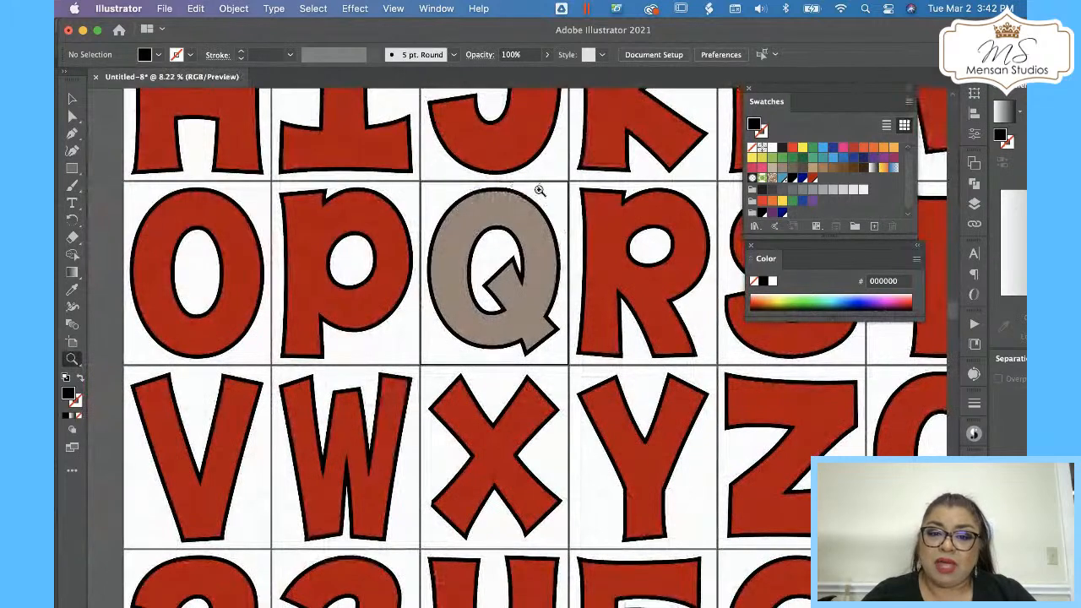
{"action": "left_click_drag", "start_coordinate": [485, 198], "coordinate": [635, 157]}
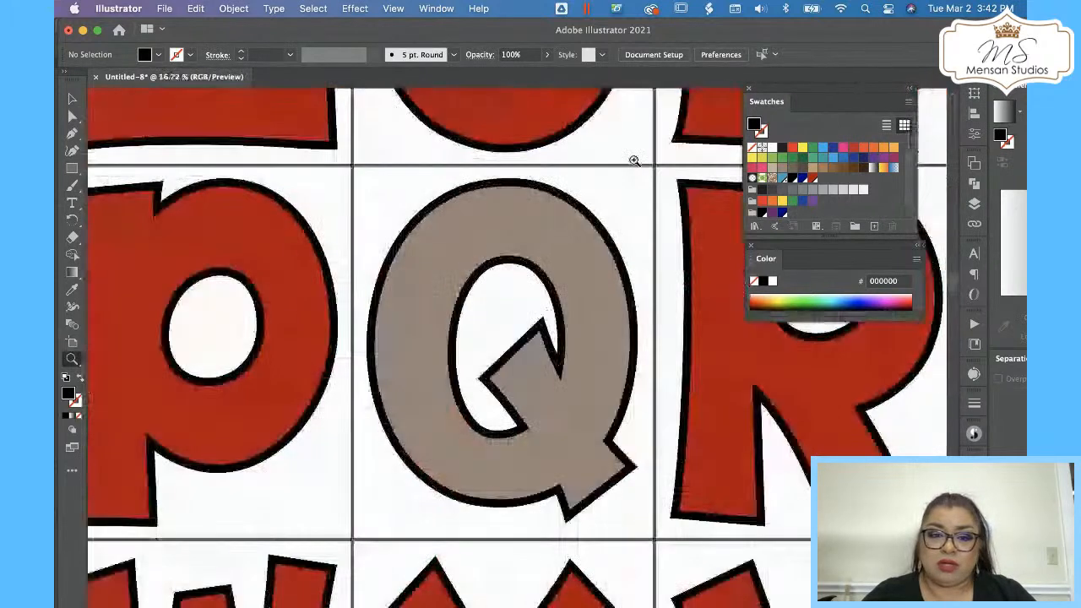
{"action": "key", "text": "v"}
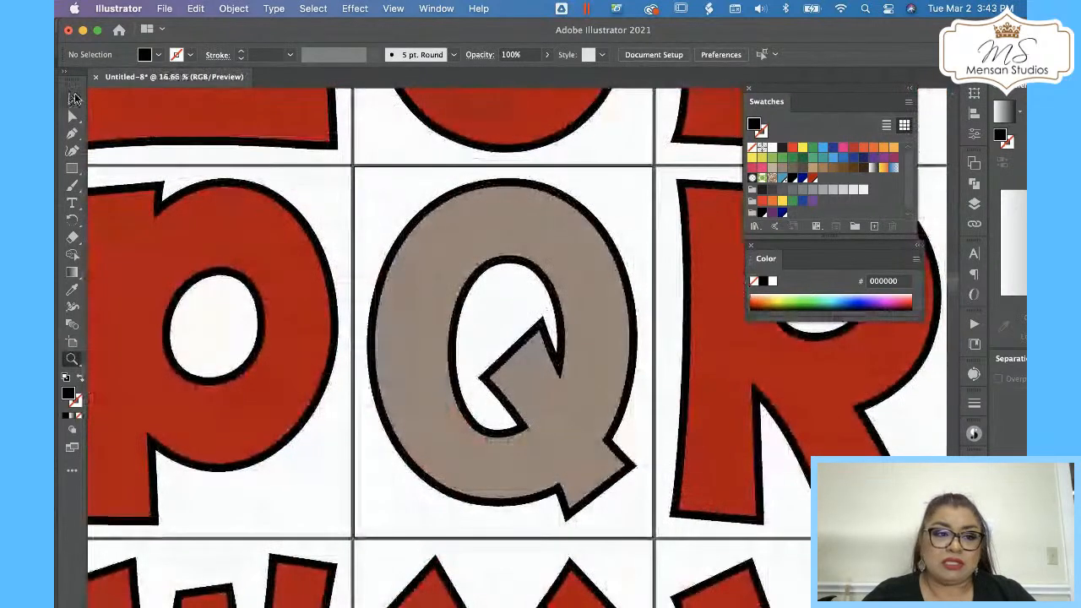
{"action": "left_click", "coordinate": [447, 239]}
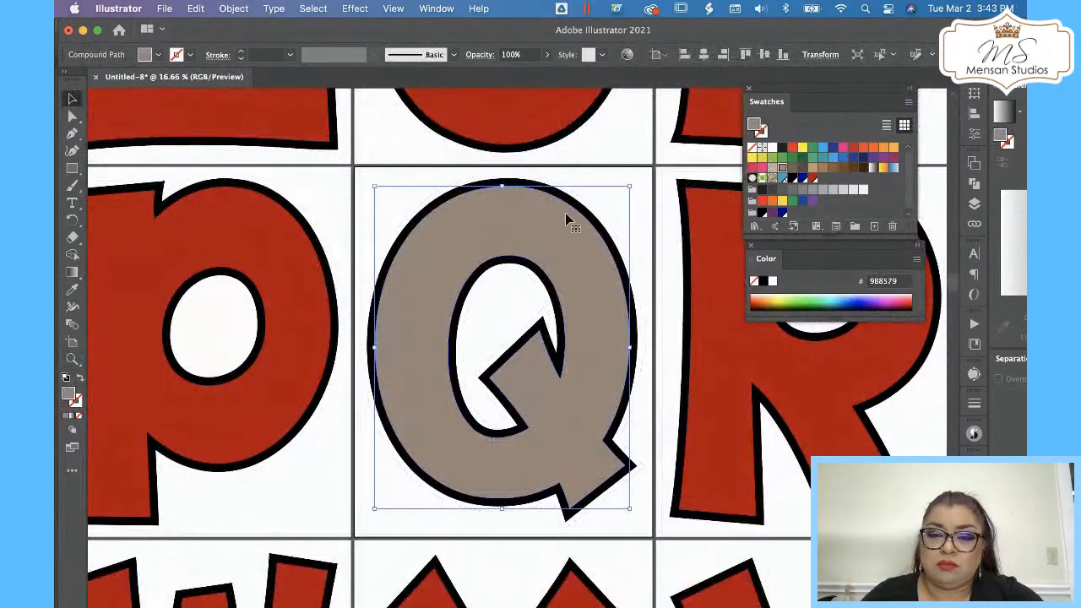
{"action": "left_click", "coordinate": [783, 158]}
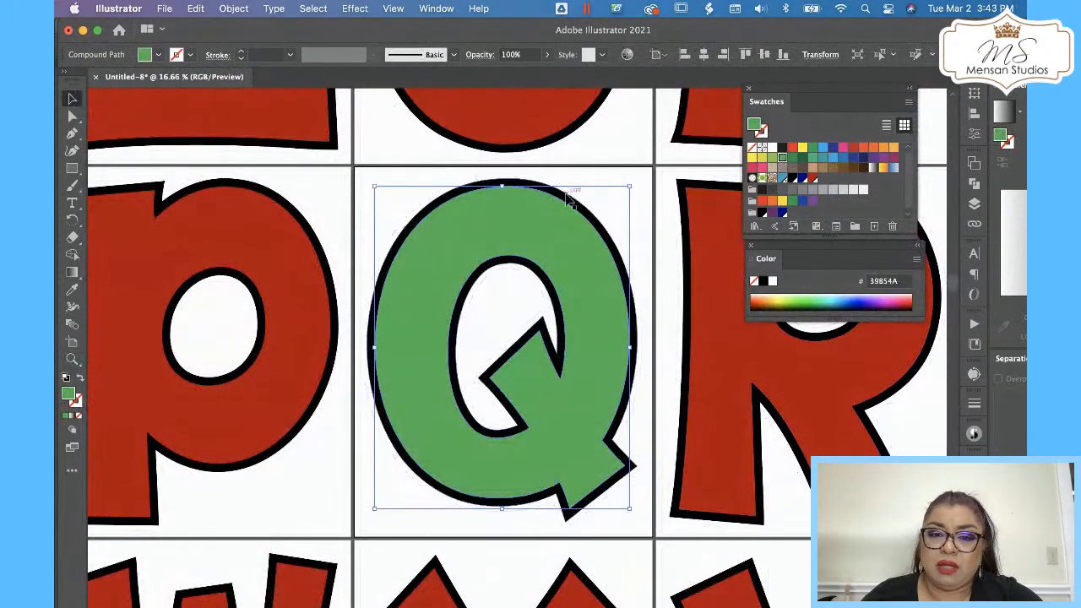
{"action": "left_click", "coordinate": [784, 168]}
{"action": "left_click", "coordinate": [762, 159]}
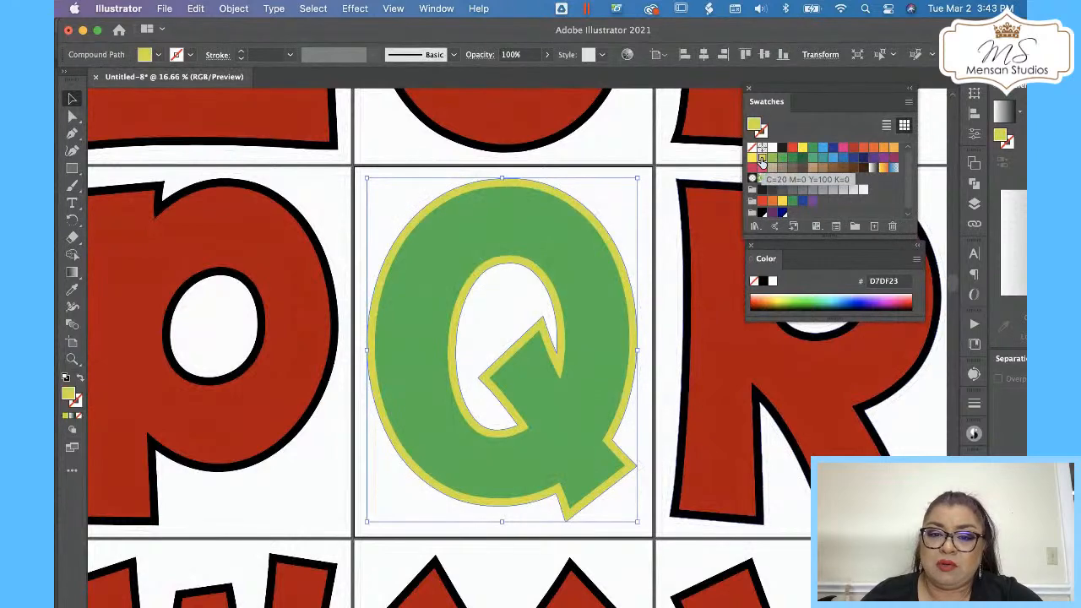
{"action": "left_click", "coordinate": [615, 150]}
Undo the Q recoloring back to its original red fill and black outline.
{"action": "key", "text": "z"}
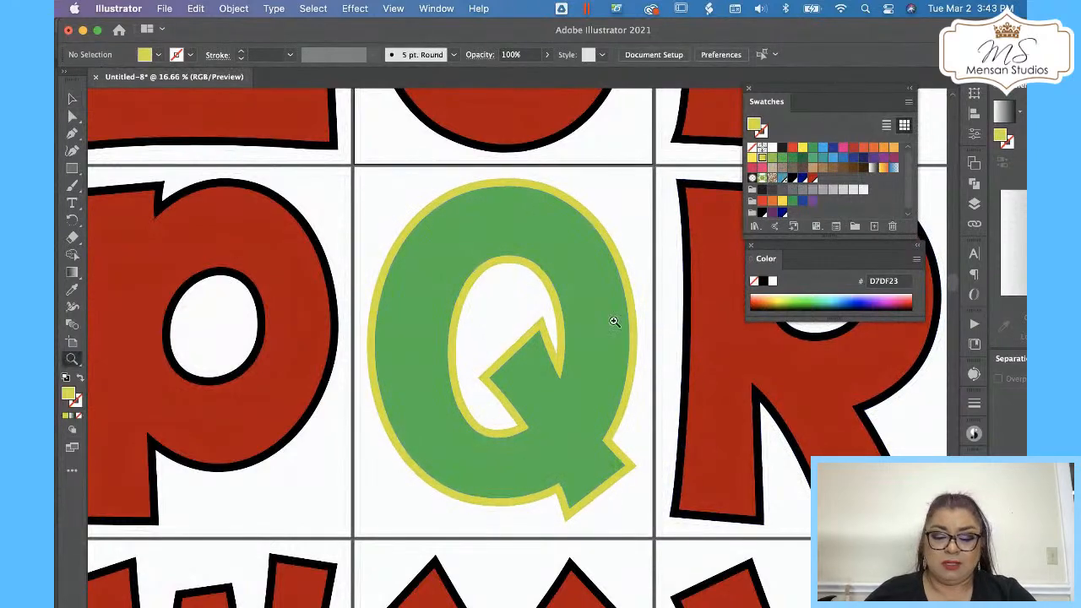
{"action": "left_click_drag", "start_coordinate": [611, 319], "coordinate": [273, 435]}
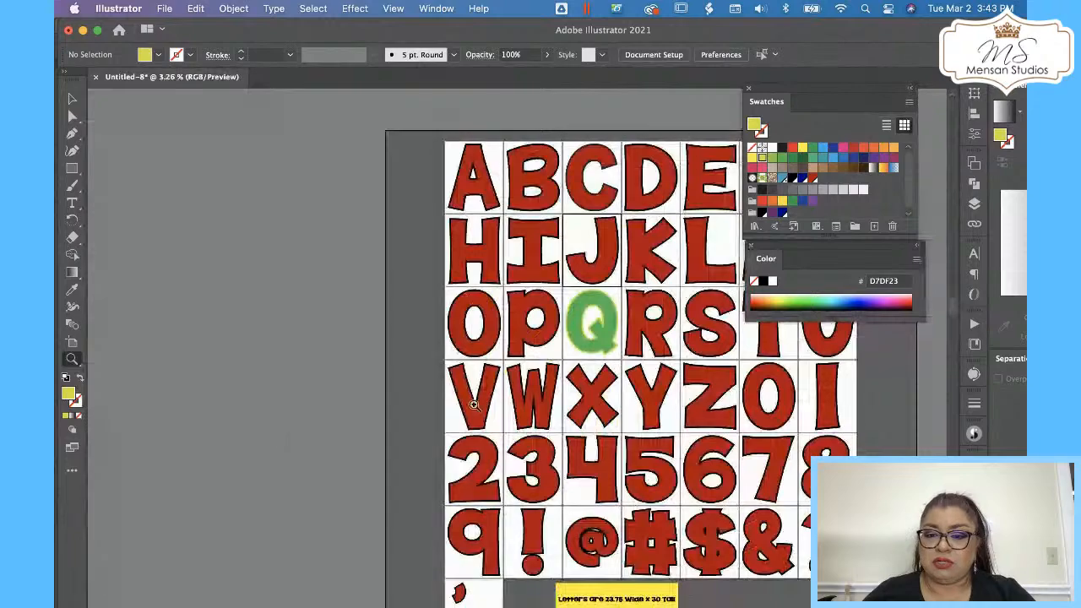
{"action": "key", "text": "space"}
{"action": "left_click_drag", "start_coordinate": [565, 387], "coordinate": [617, 304]}
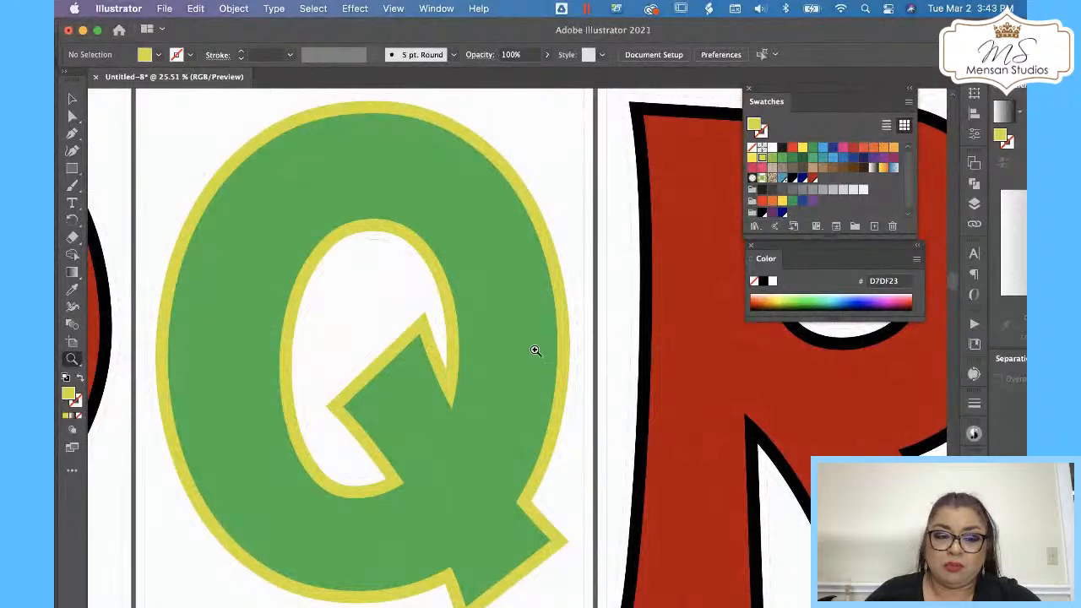
{"action": "left_click_drag", "start_coordinate": [491, 245], "coordinate": [181, 385]}
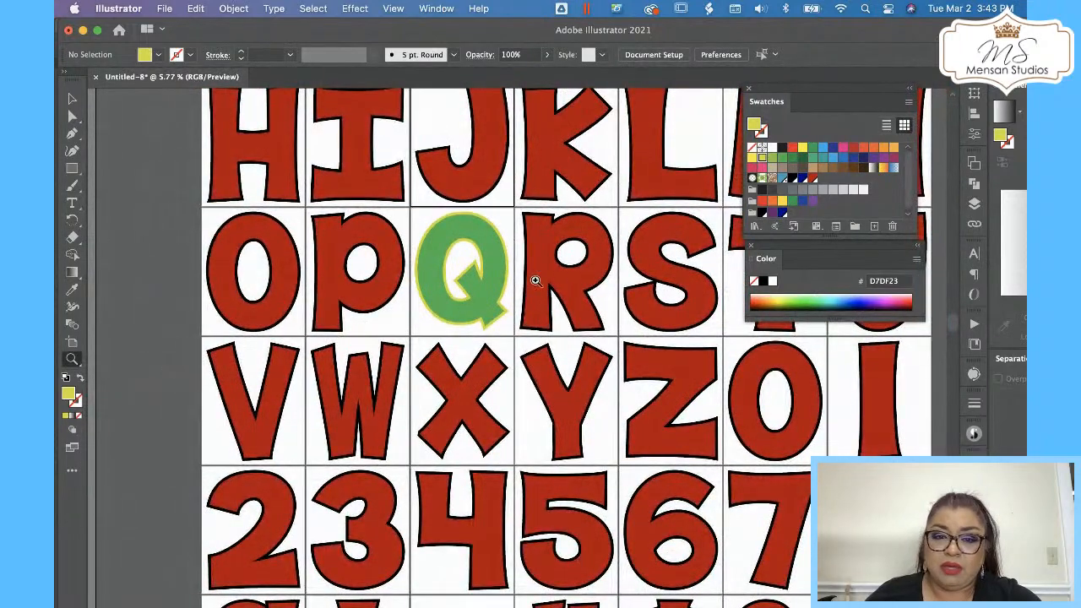
{"action": "left_click", "coordinate": [73, 100]}
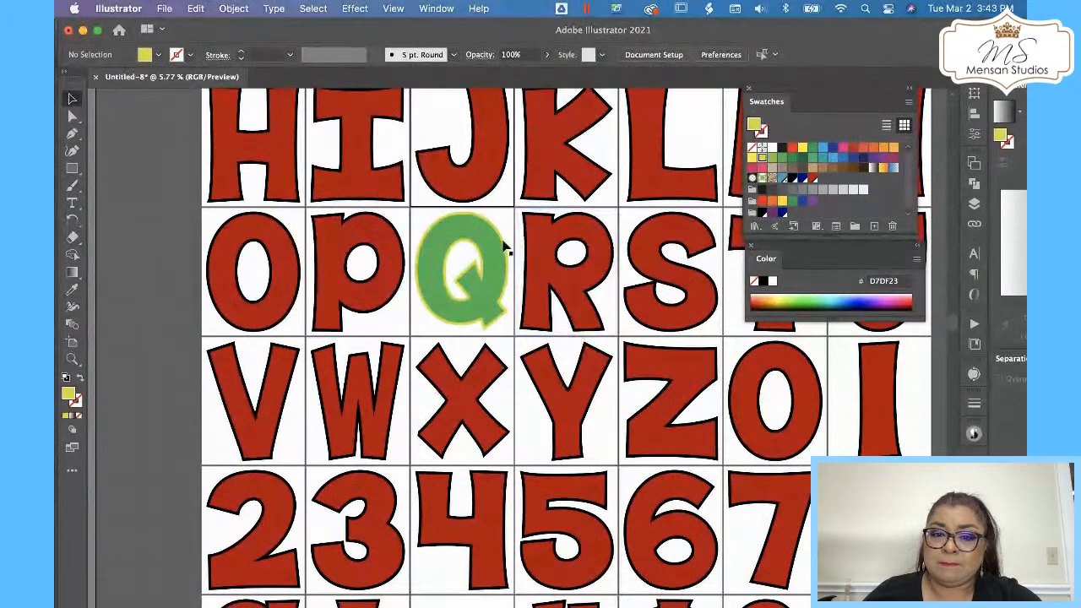
{"action": "key", "text": "super+z"}
{"action": "key", "text": "super+z"}
{"action": "key", "text": "super+z"}
{"action": "key", "text": "super+z"}
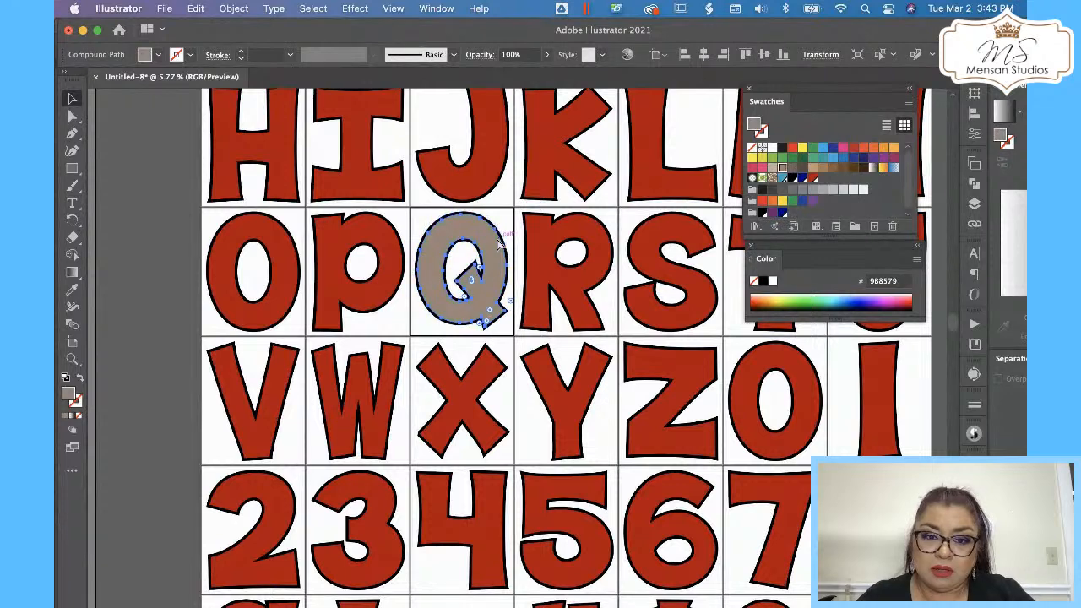
{"action": "key", "text": "super+z"}
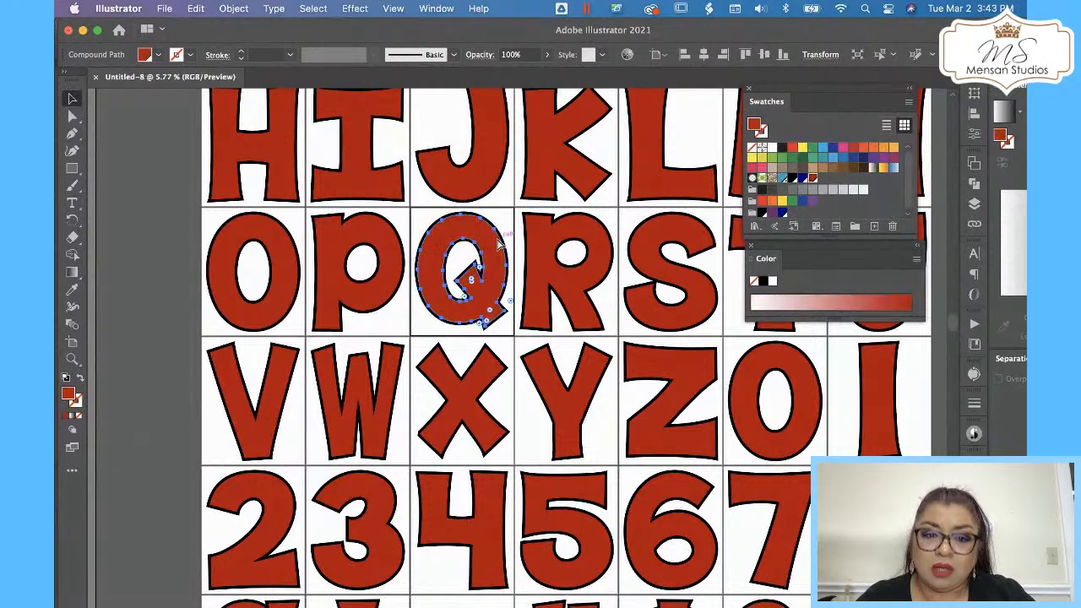
{"action": "left_click", "coordinate": [178, 243]}
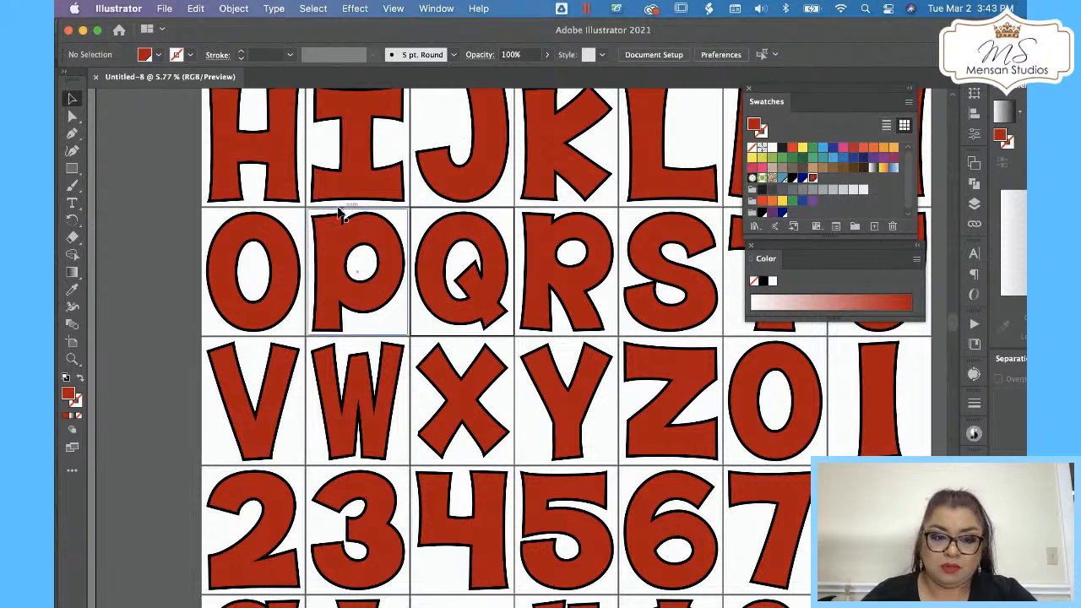
Try scaling the O letter proportionally to a height of 2 in.
{"action": "left_click", "coordinate": [298, 329]}
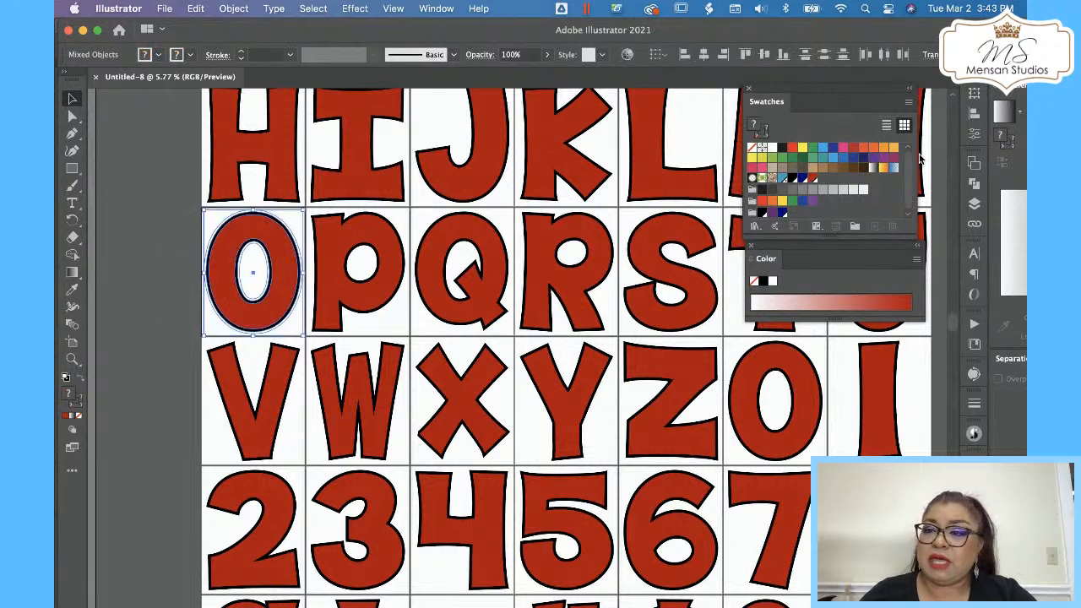
{"action": "left_click", "coordinate": [169, 231]}
{"action": "key", "text": "z"}
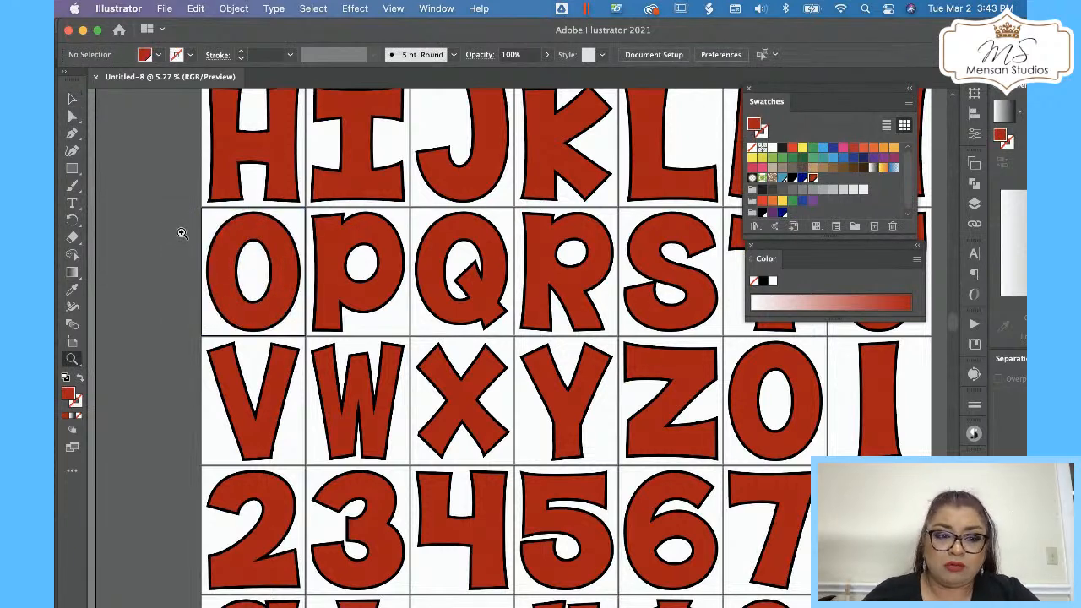
{"action": "left_click", "coordinate": [181, 232]}
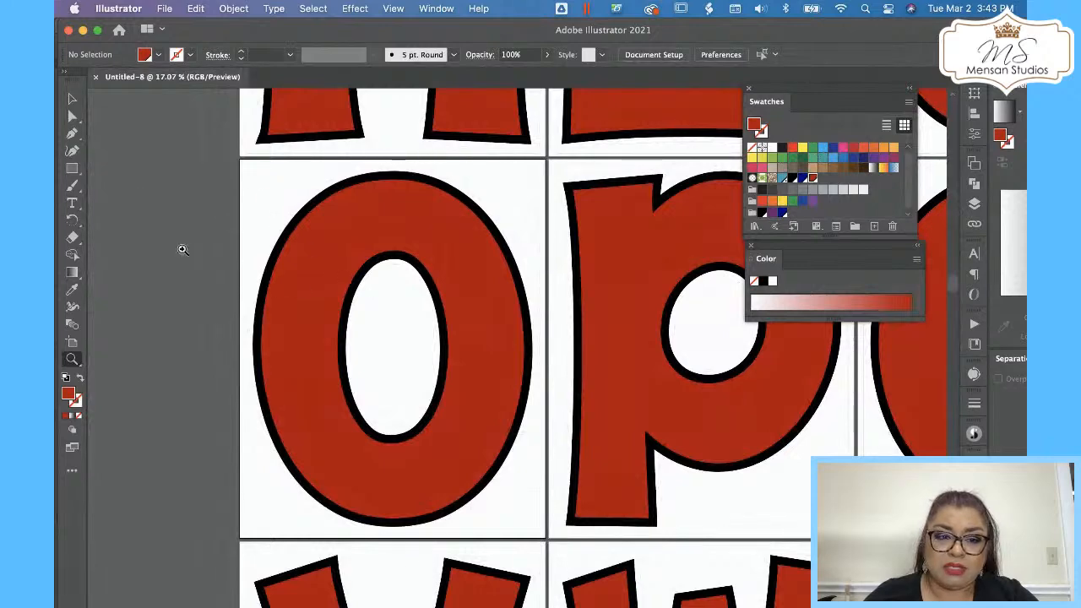
{"action": "left_click", "coordinate": [72, 99]}
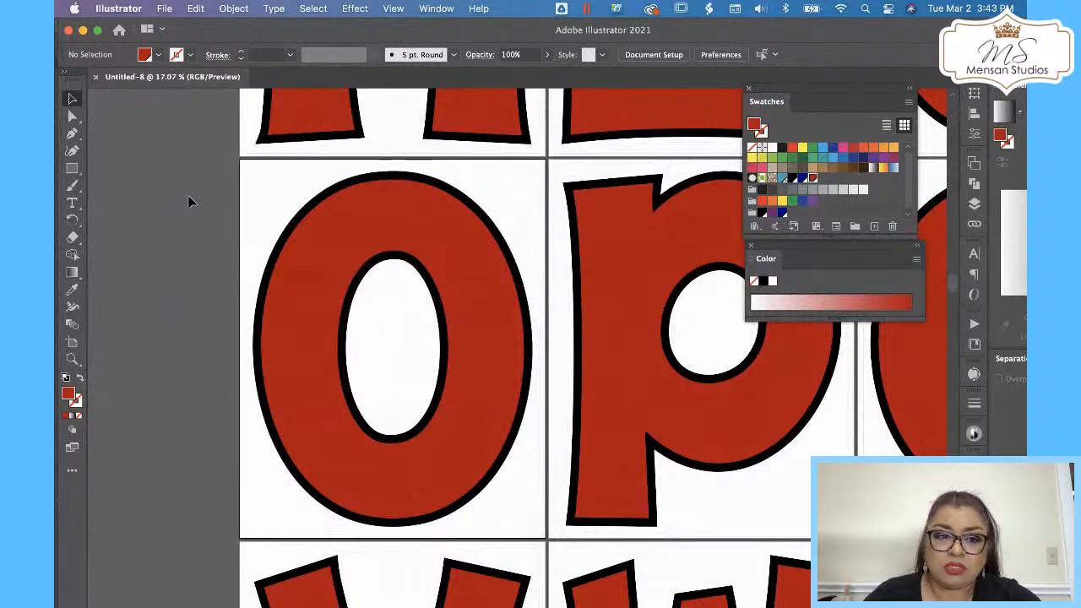
{"action": "left_click", "coordinate": [477, 321]}
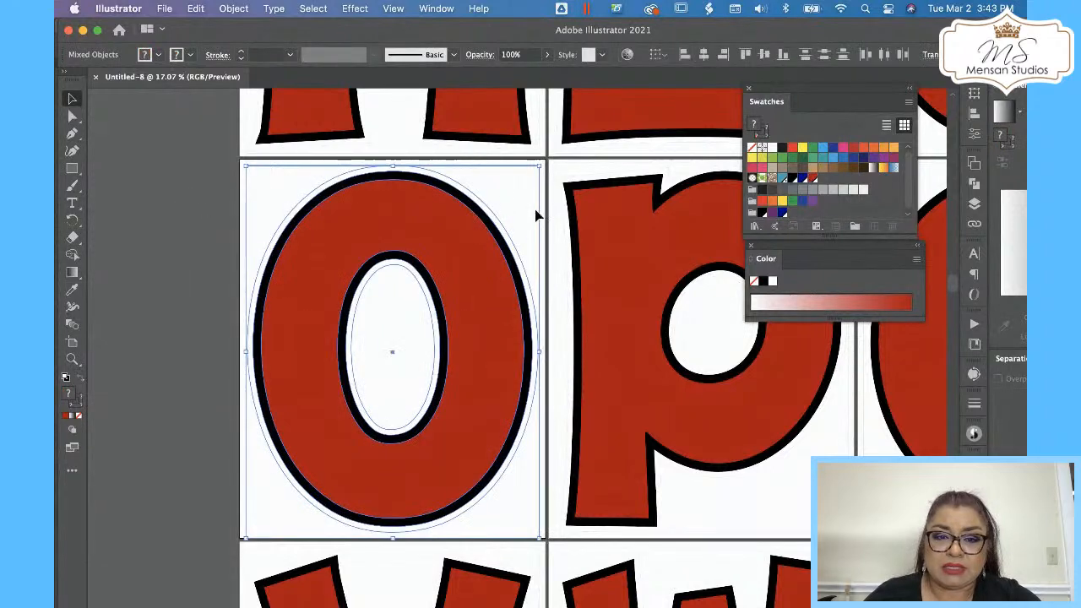
{"action": "left_click", "coordinate": [975, 94]}
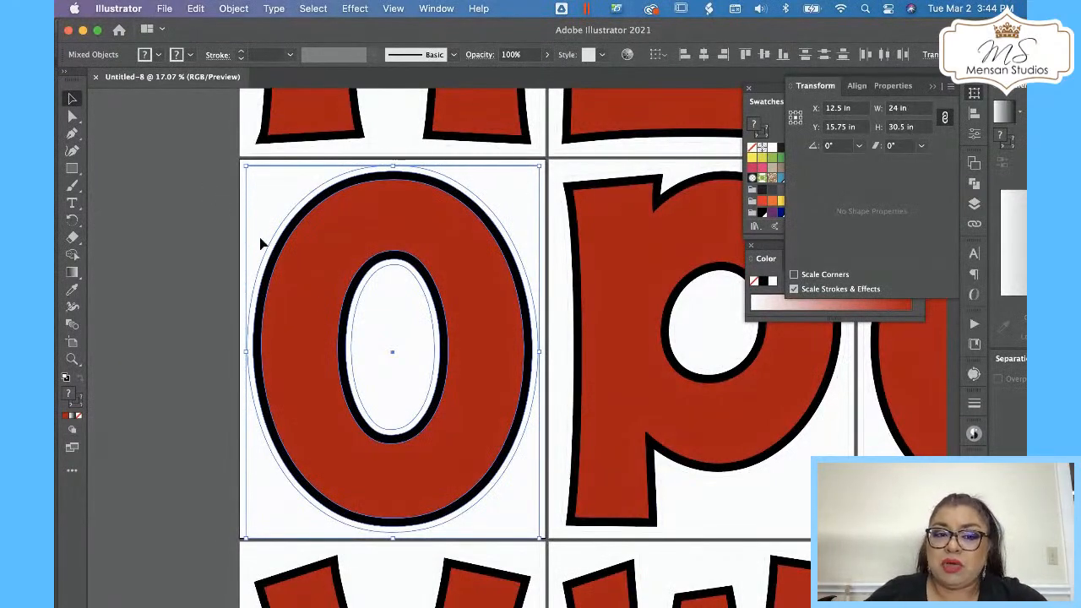
{"action": "left_click", "coordinate": [919, 129]}
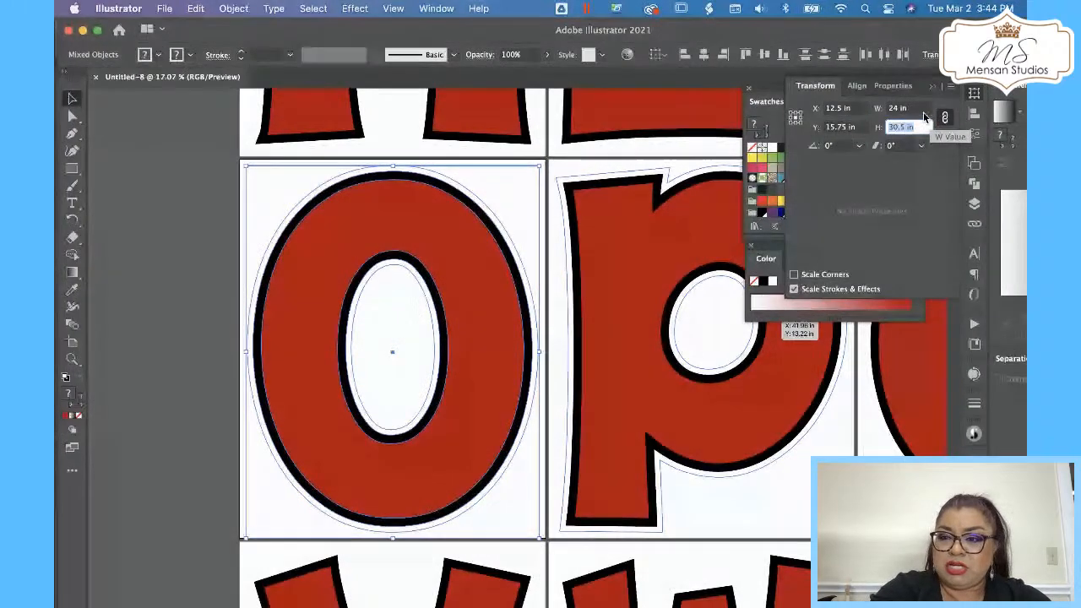
{"action": "type", "text": "2"}
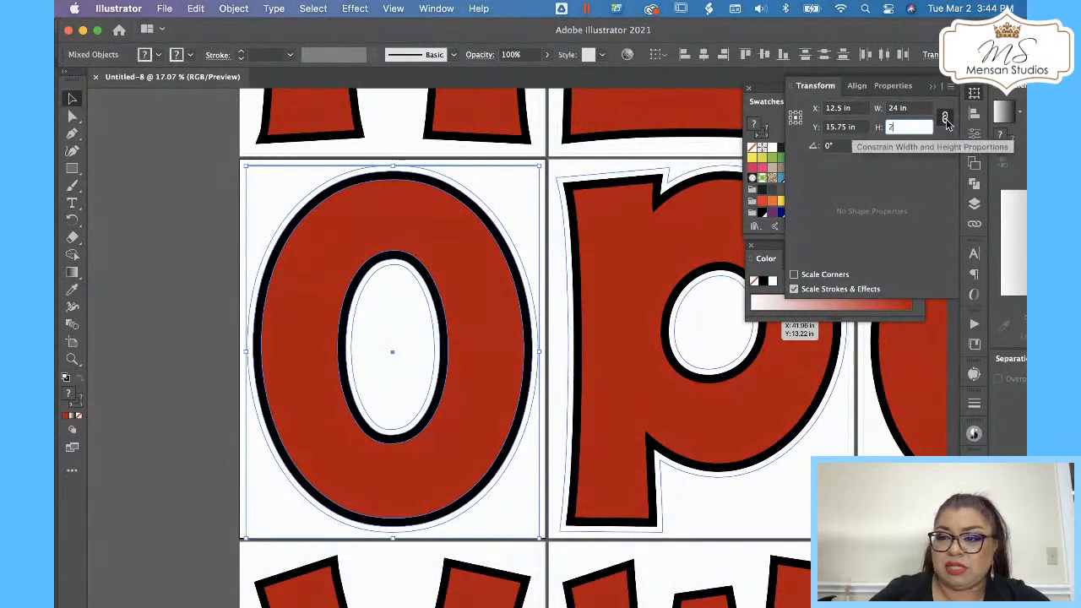
{"action": "left_click", "coordinate": [946, 119]}
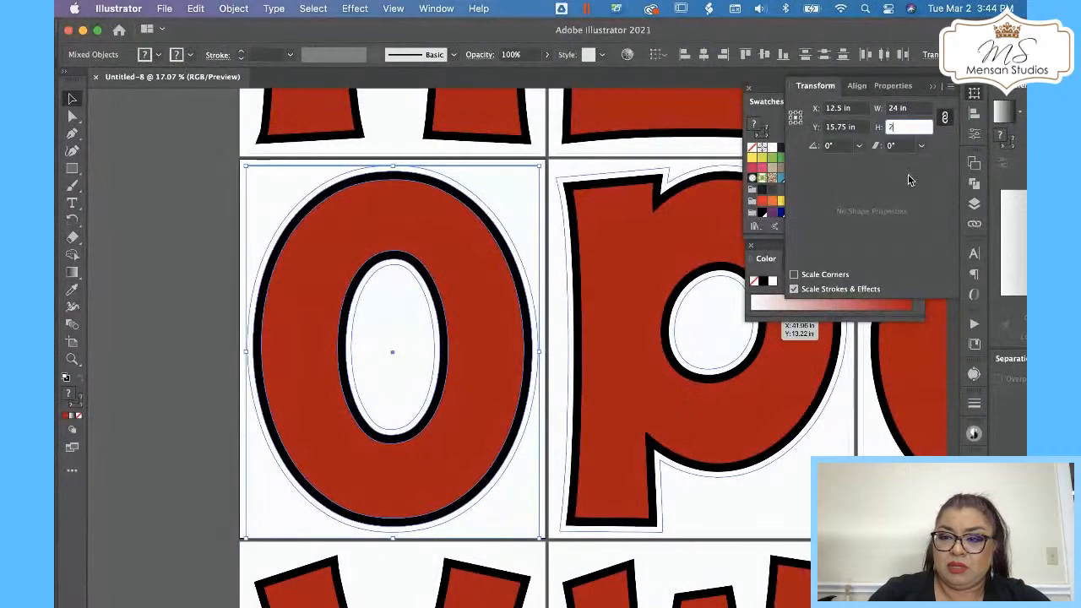
{"action": "key", "text": "Return"}
Undo the O letter's resize.
{"action": "left_click", "coordinate": [365, 405]}
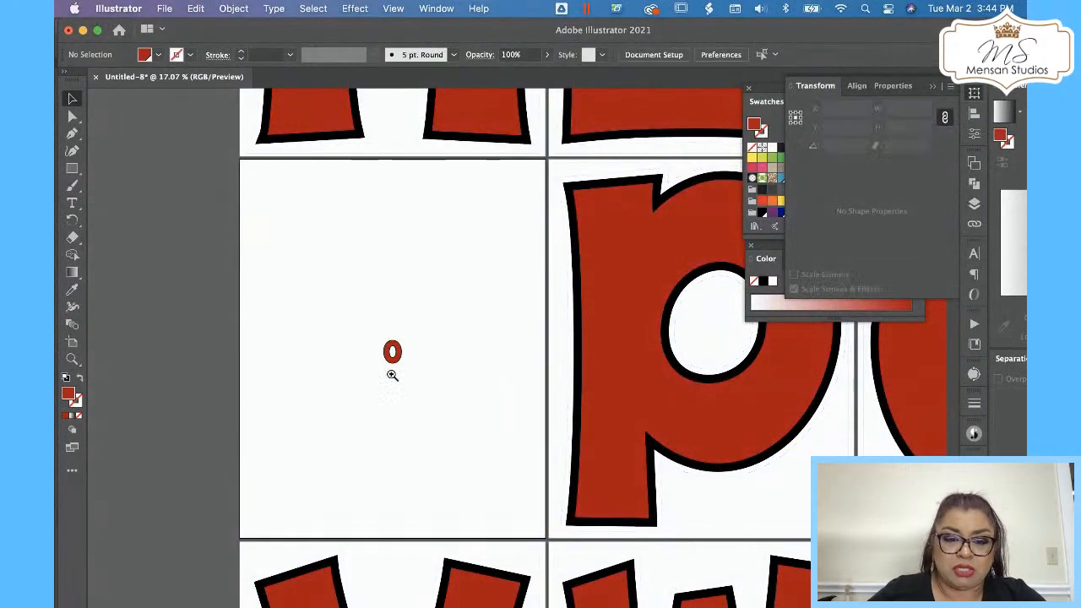
{"action": "key", "text": "z"}
{"action": "left_click_drag", "start_coordinate": [398, 347], "coordinate": [677, 195]}
{"action": "left_click_drag", "start_coordinate": [412, 348], "coordinate": [618, 241]}
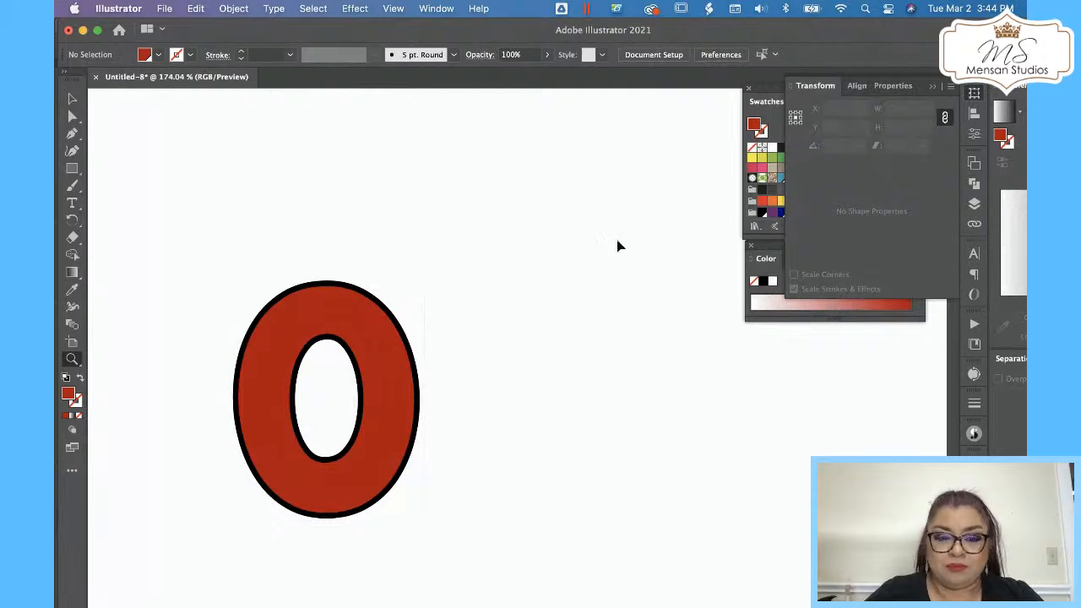
{"action": "key", "text": "super+z"}
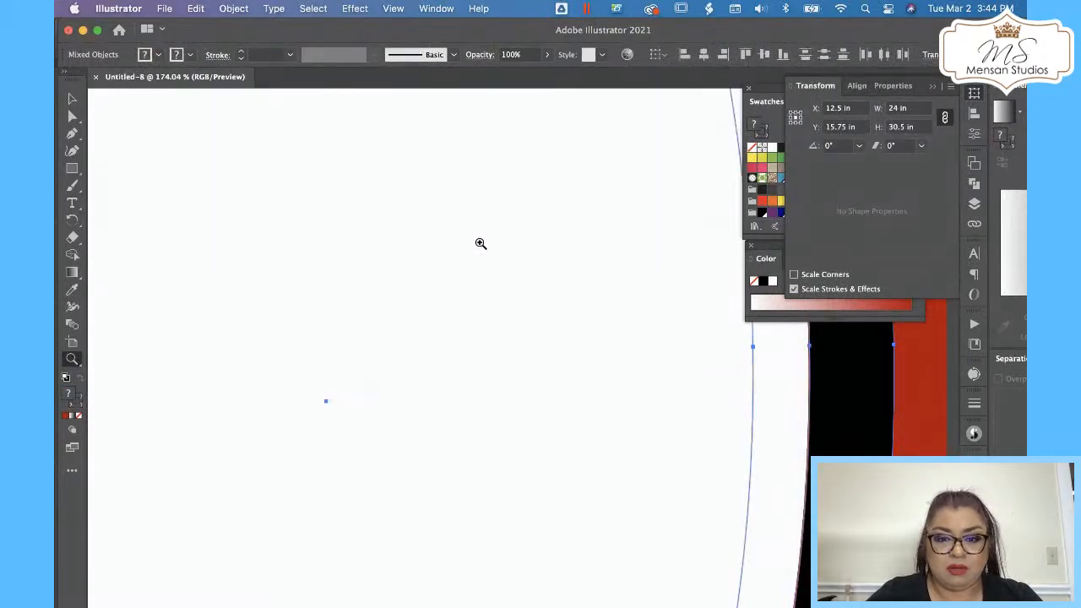
Unlink the width and height proportions and set the O letter's width to 12 in.
{"action": "left_click_drag", "start_coordinate": [481, 241], "coordinate": [55, 494]}
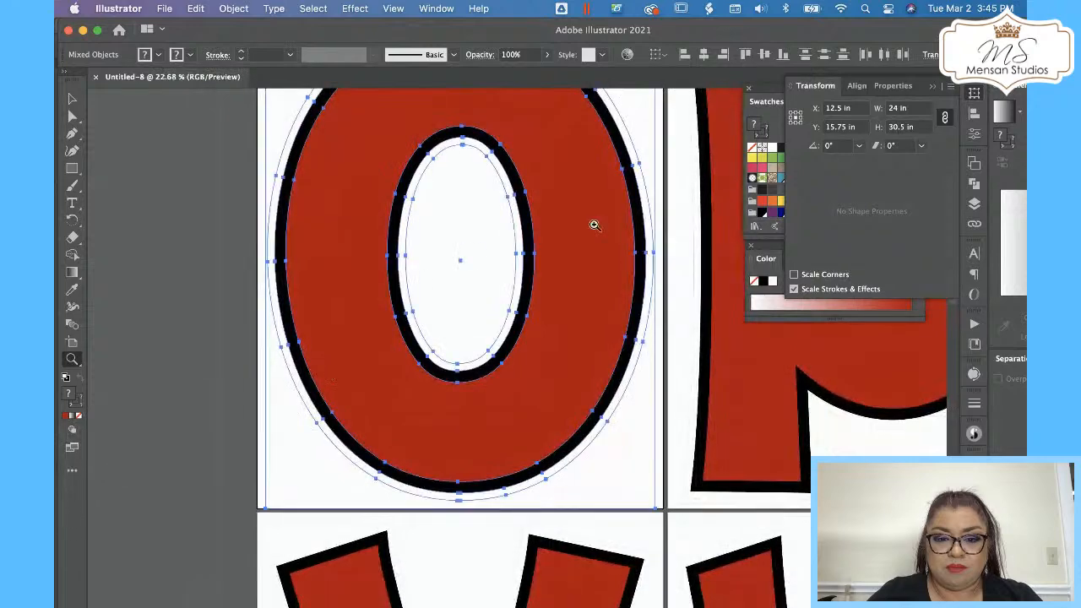
{"action": "left_click_drag", "start_coordinate": [591, 225], "coordinate": [360, 321]}
{"action": "left_click_drag", "start_coordinate": [595, 244], "coordinate": [278, 322]}
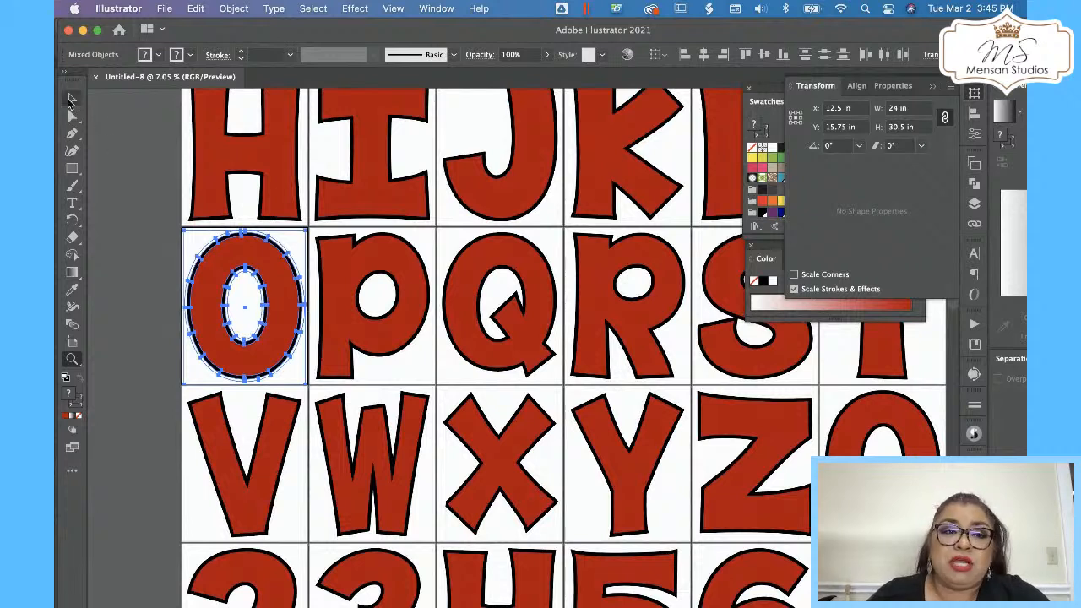
{"action": "left_click", "coordinate": [71, 100]}
{"action": "left_click", "coordinate": [153, 238]}
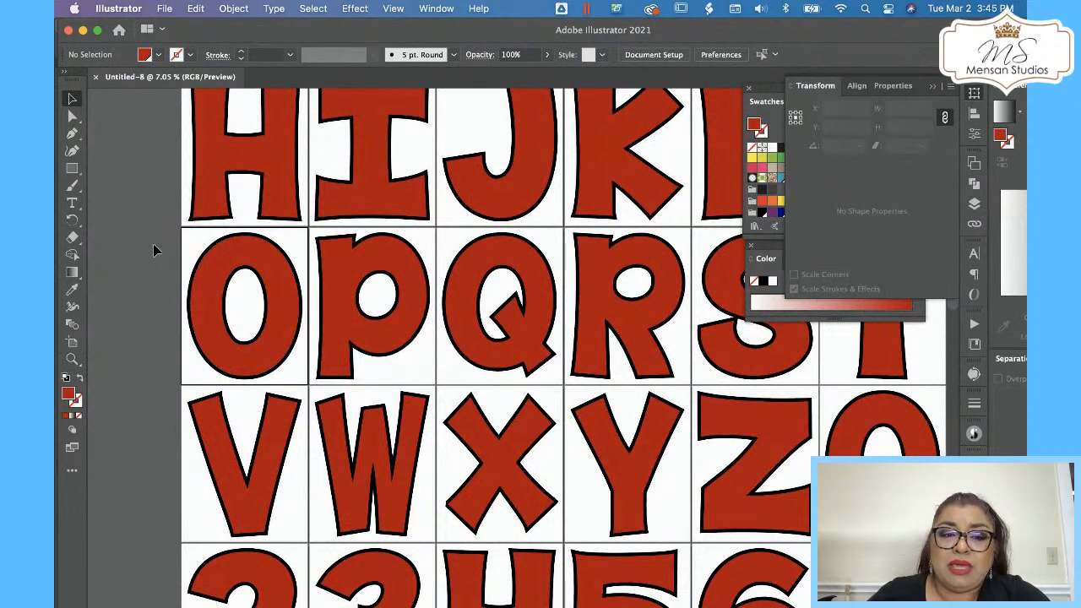
{"action": "left_click", "coordinate": [260, 350]}
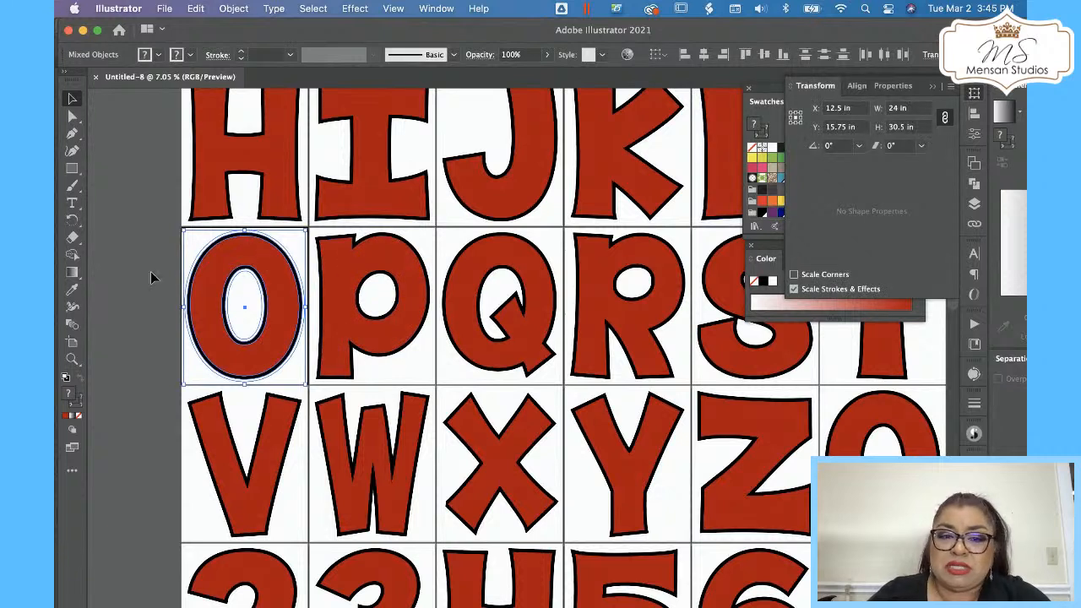
{"action": "left_click", "coordinate": [946, 118]}
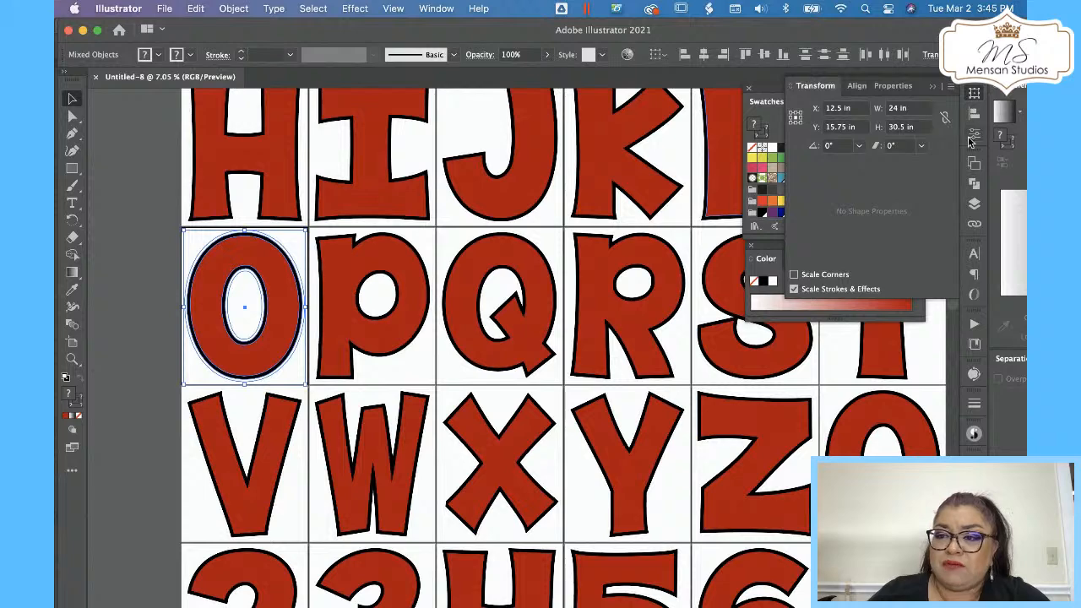
{"action": "left_click", "coordinate": [912, 108]}
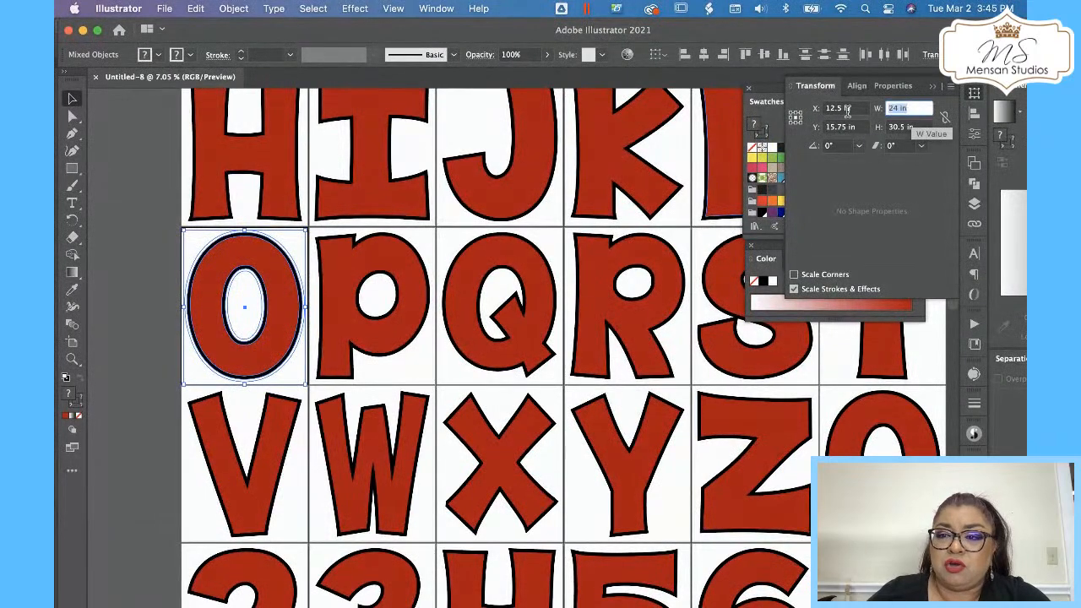
{"action": "type", "text": "12"}
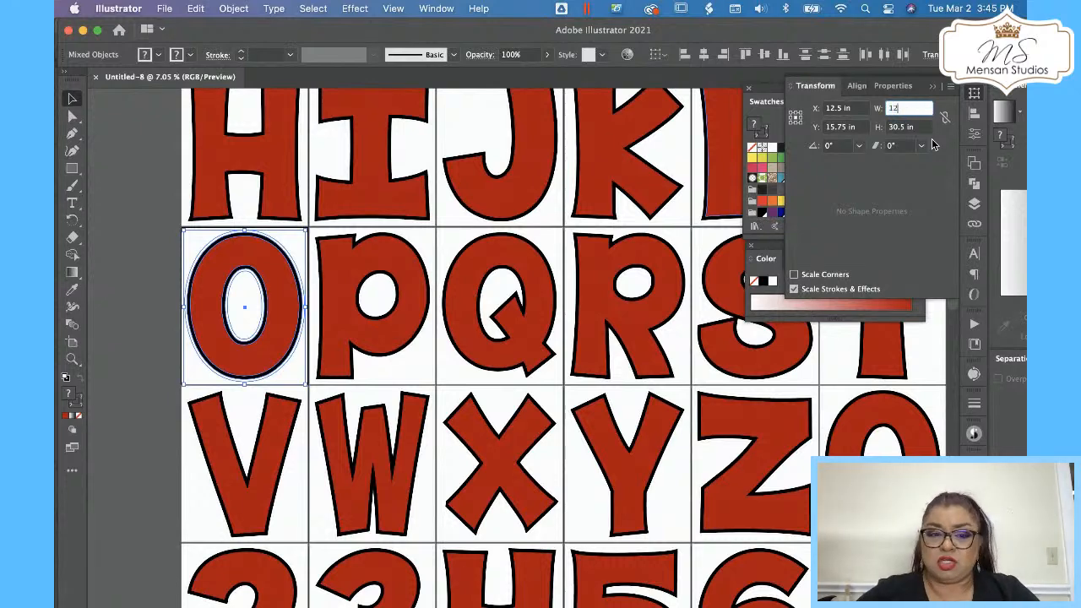
{"action": "key", "text": "Return"}
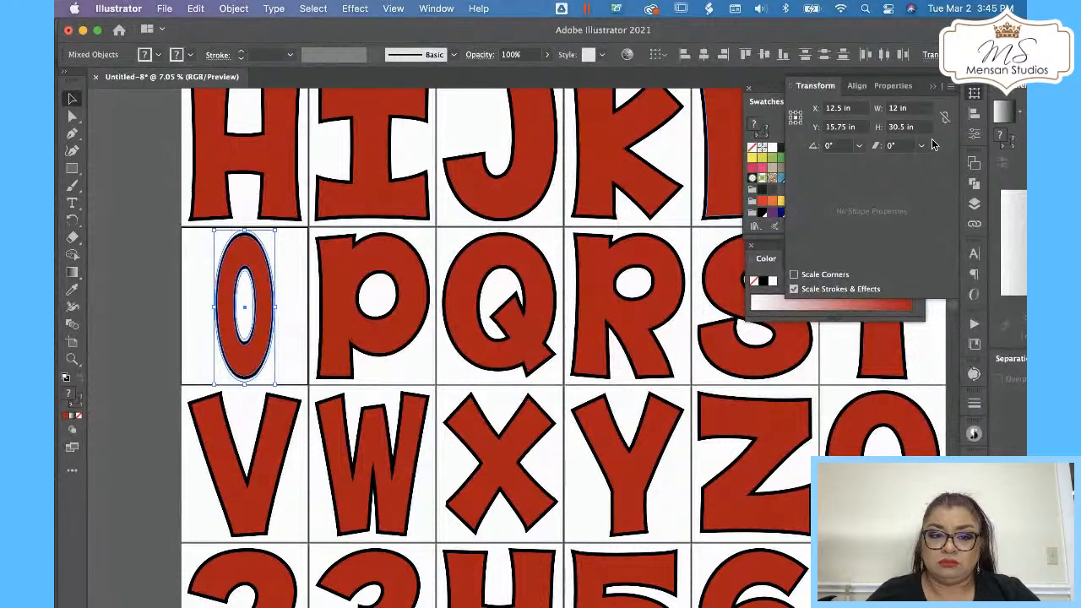
Relink the O letter's width and height proportions.
{"action": "left_click", "coordinate": [162, 277]}
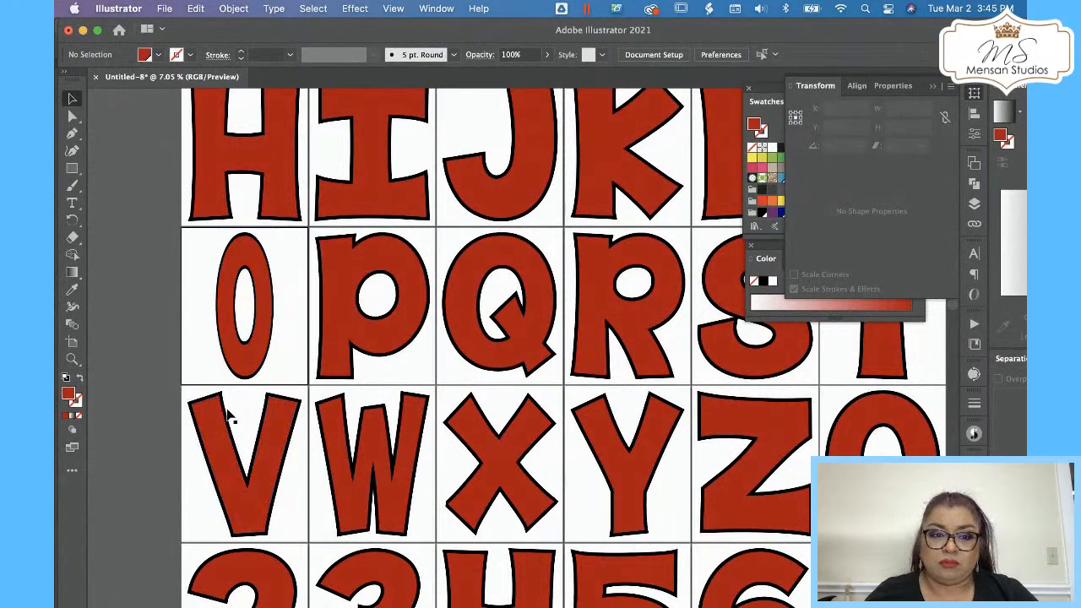
{"action": "left_click", "coordinate": [242, 307]}
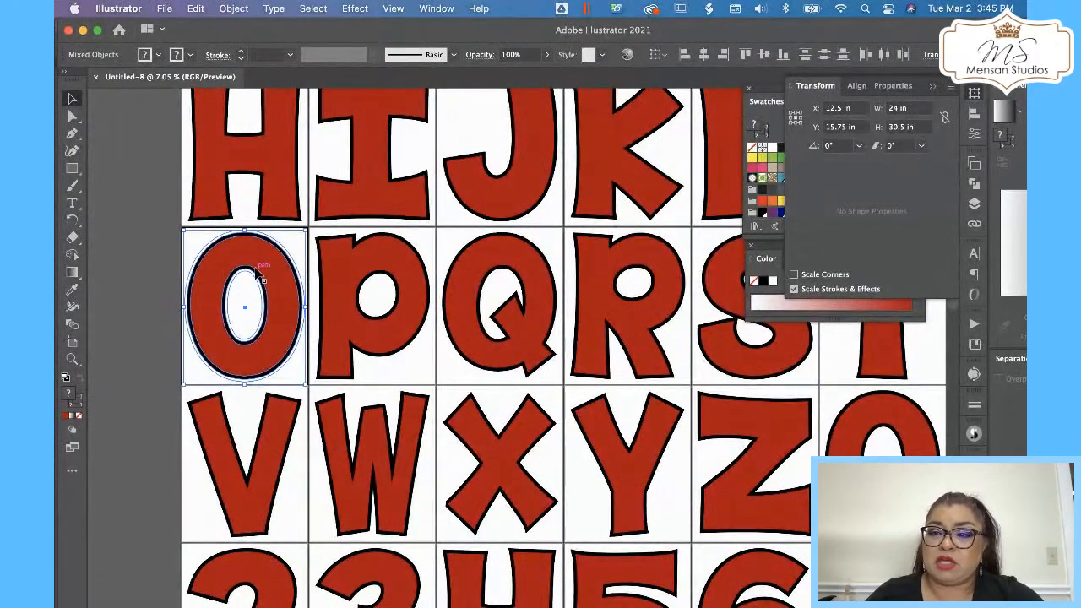
{"action": "left_click", "coordinate": [946, 118]}
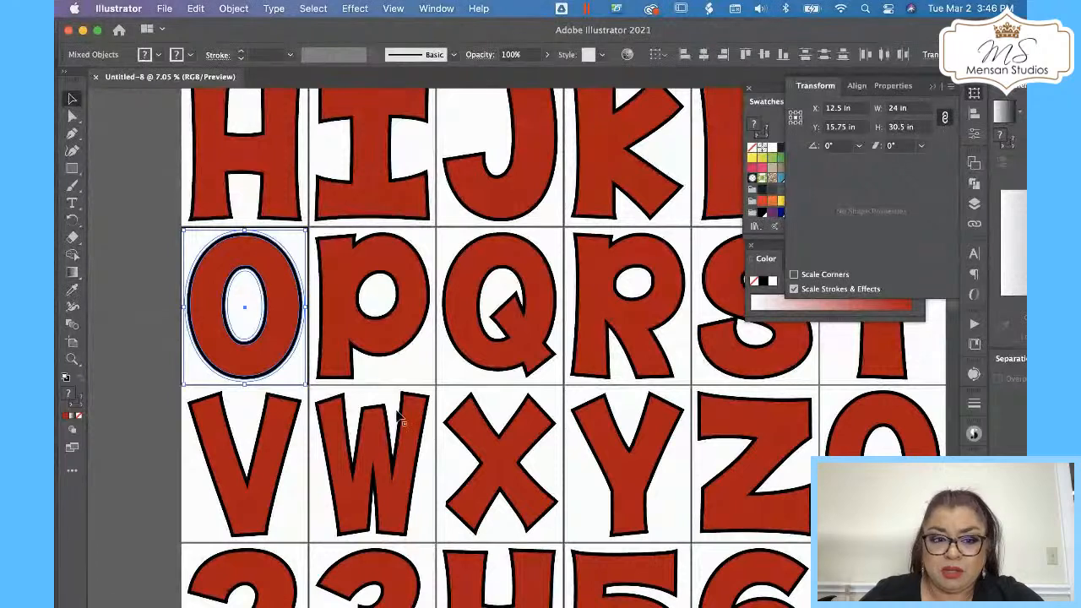
{"action": "left_click", "coordinate": [132, 290]}
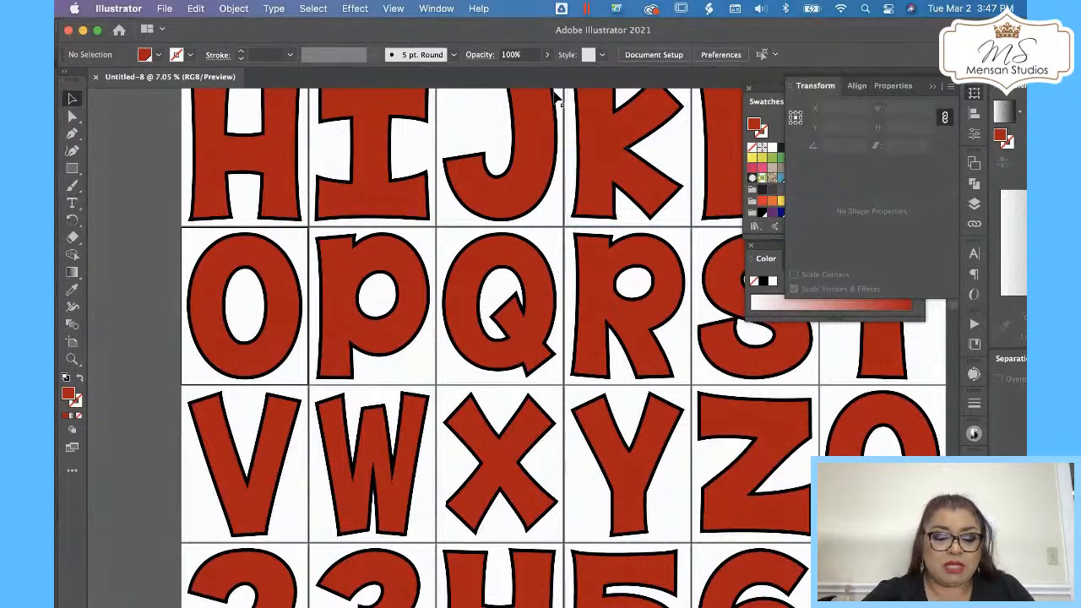
Examine the A letter's size on the sheet.
{"action": "key", "text": "z"}
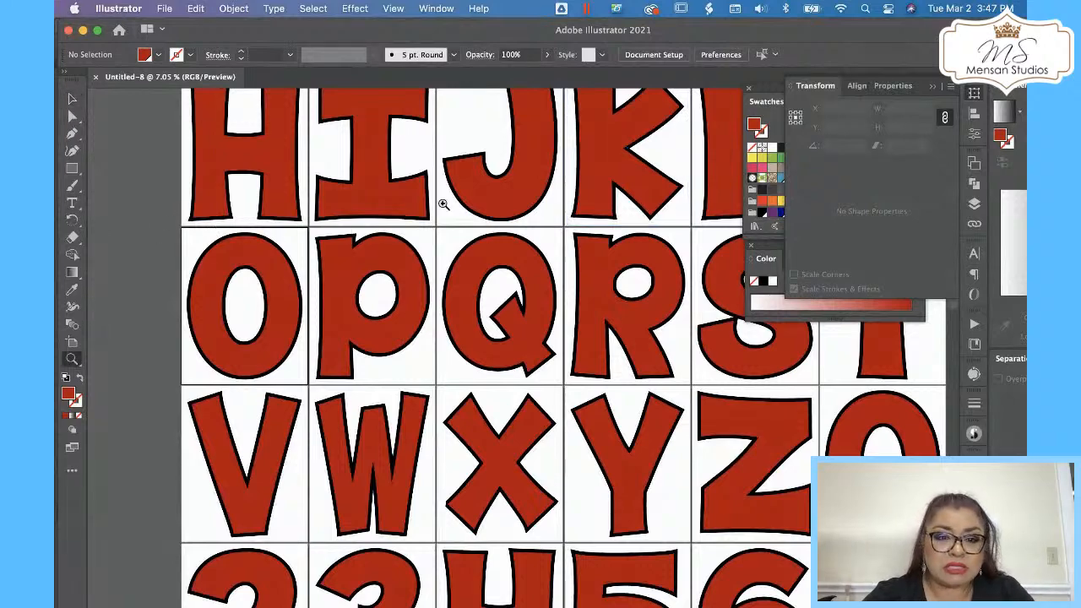
{"action": "left_click_drag", "start_coordinate": [445, 203], "coordinate": [249, 324]}
{"action": "left_click_drag", "start_coordinate": [457, 228], "coordinate": [373, 270]}
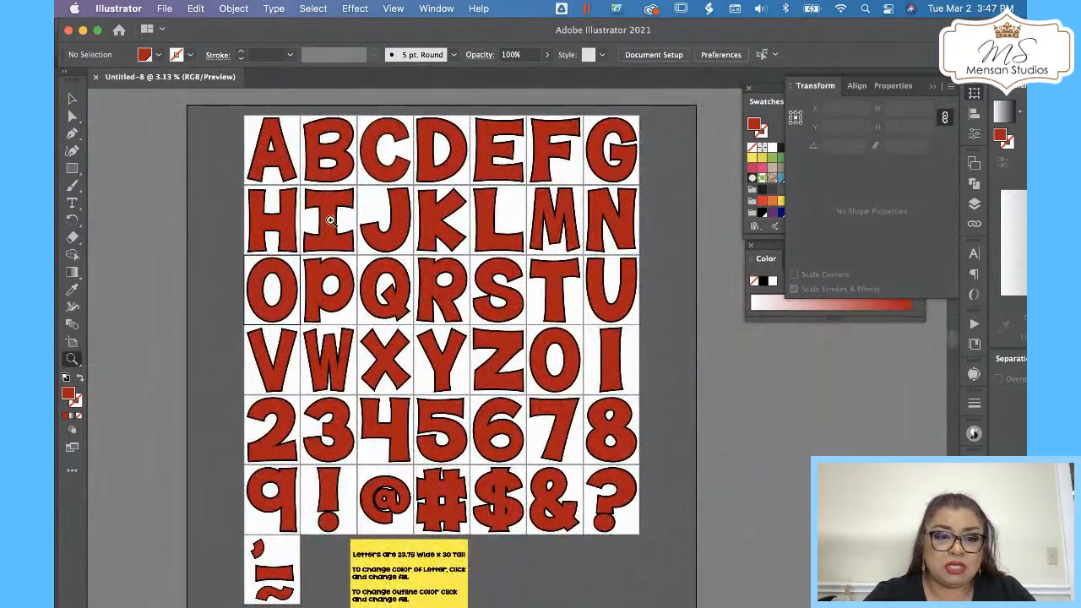
{"action": "left_click_drag", "start_coordinate": [331, 219], "coordinate": [549, 128]}
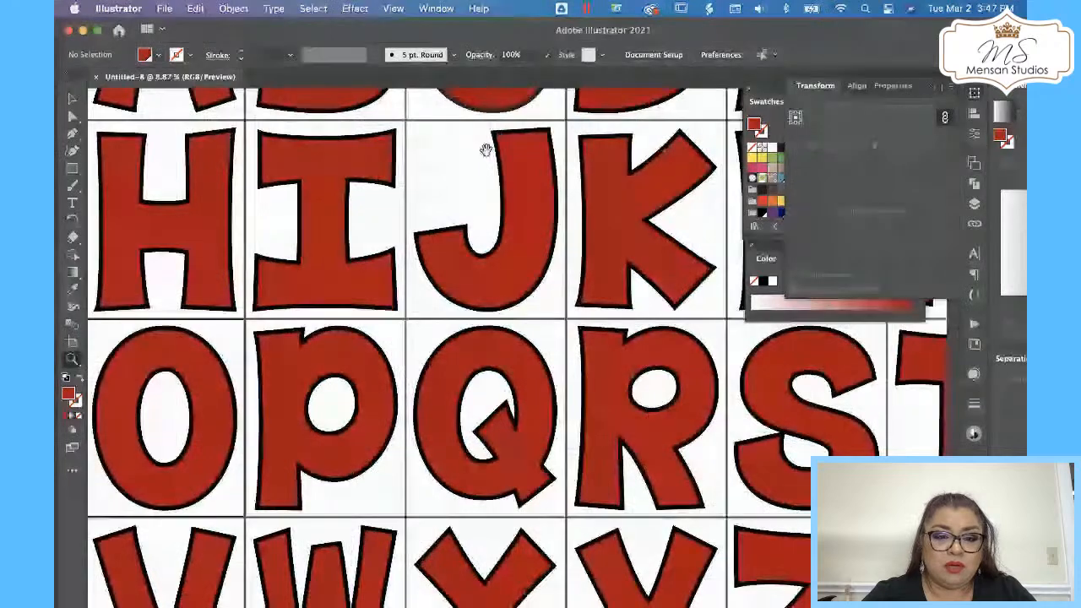
{"action": "left_click_drag", "start_coordinate": [482, 150], "coordinate": [478, 382]}
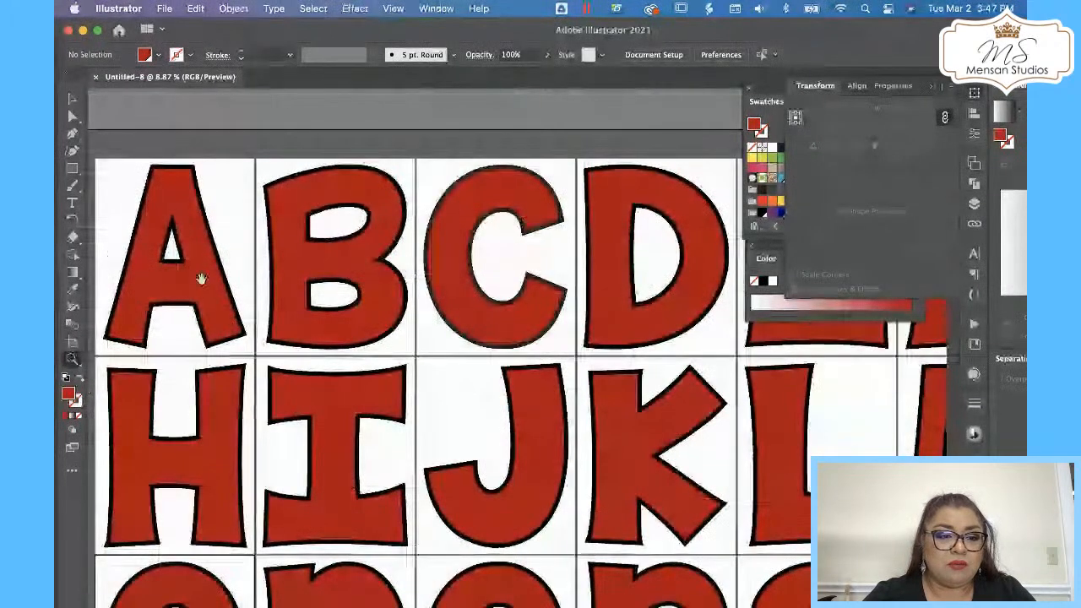
{"action": "left_click", "coordinate": [72, 99]}
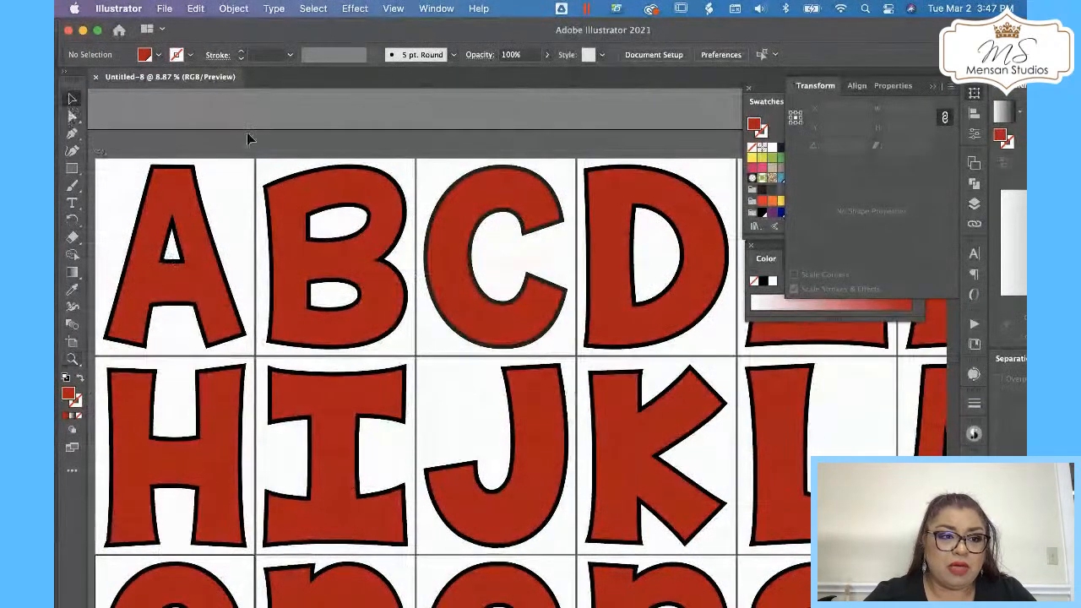
{"action": "left_click", "coordinate": [175, 195]}
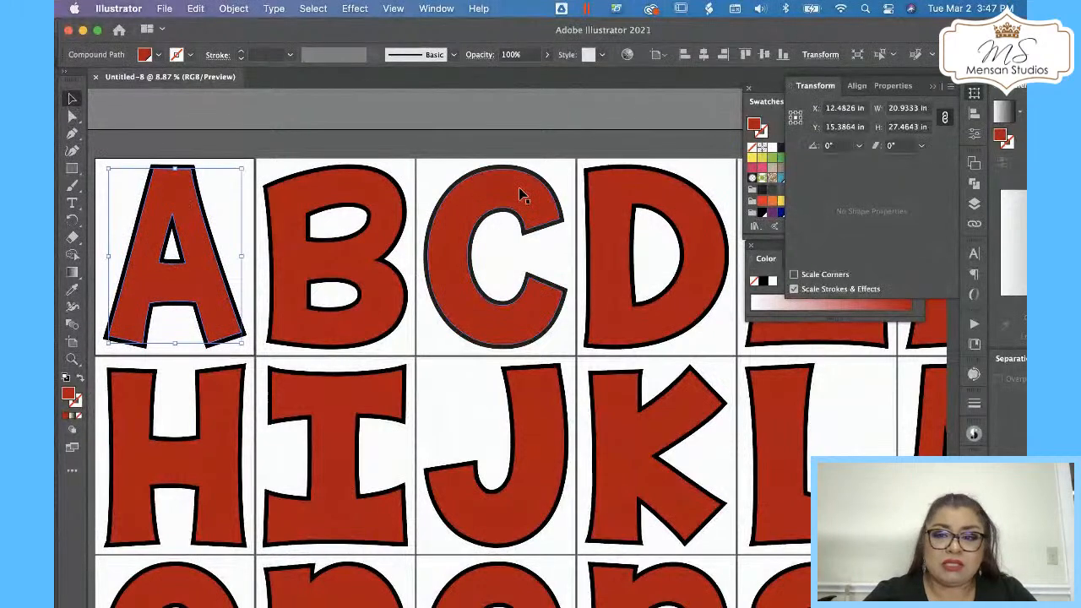
{"action": "left_click", "coordinate": [532, 144]}
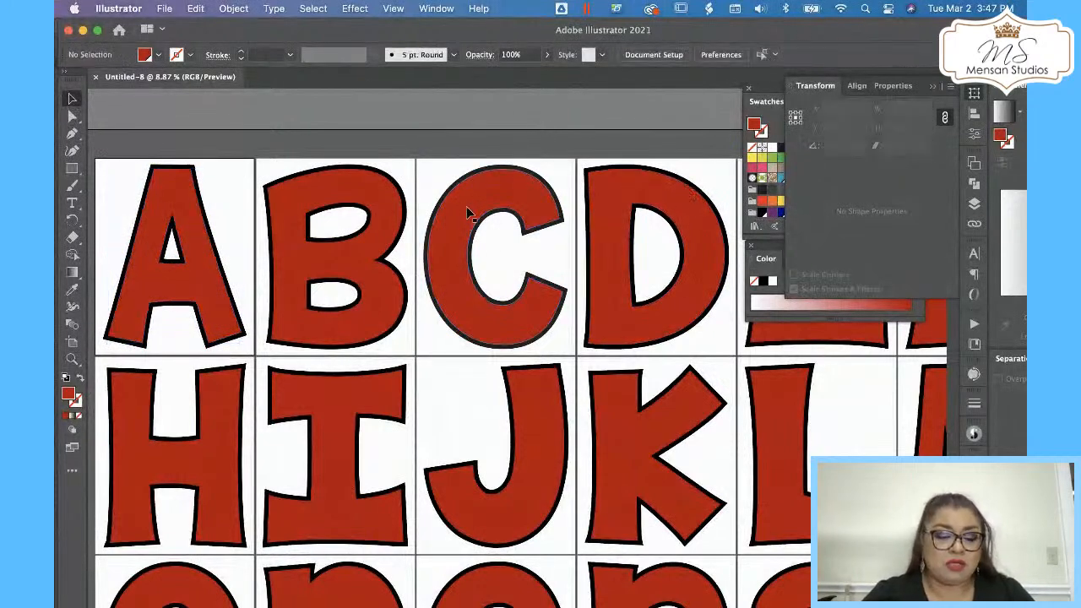
Switch to another open application.
{"action": "key", "text": "z"}
{"action": "left_click", "coordinate": [471, 184], "text": "alt"}
{"action": "left_click_drag", "start_coordinate": [412, 215], "coordinate": [208, 302]}
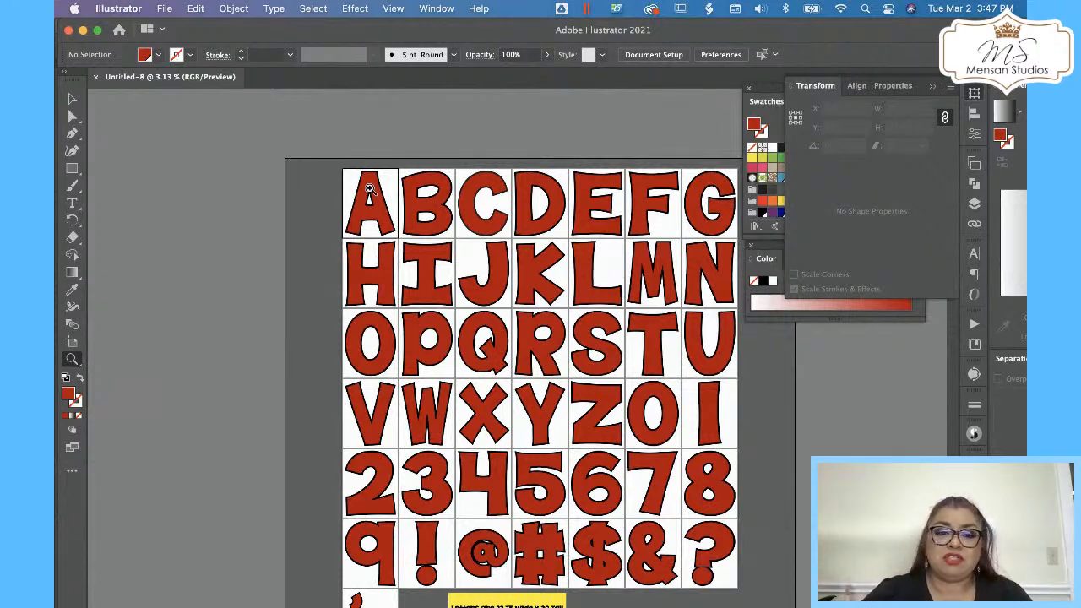
{"action": "left_click_drag", "start_coordinate": [370, 188], "coordinate": [456, 173]}
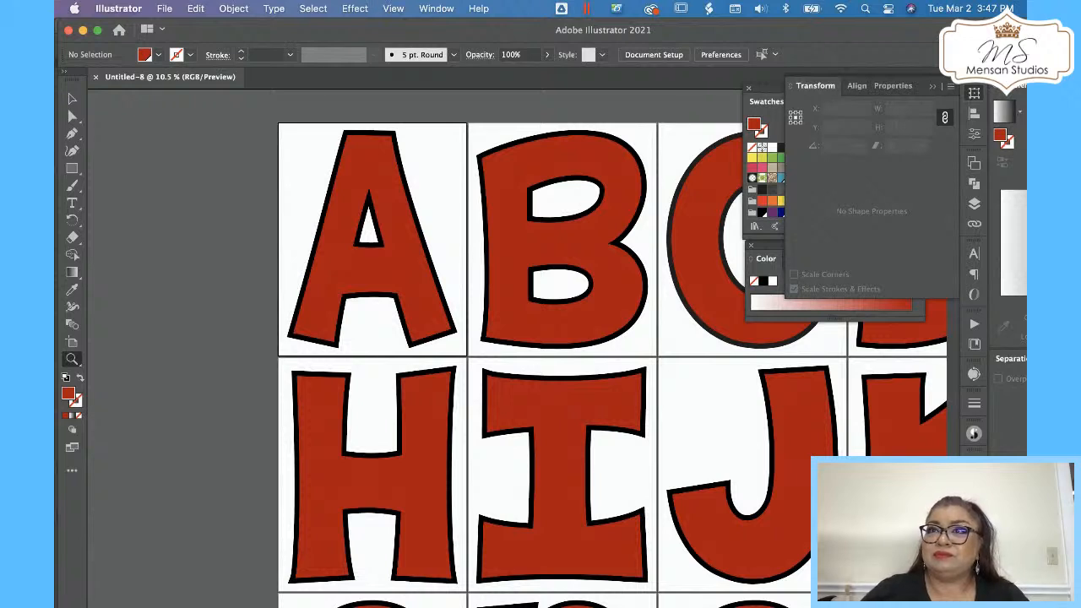
{"action": "key", "text": "super+Tab"}
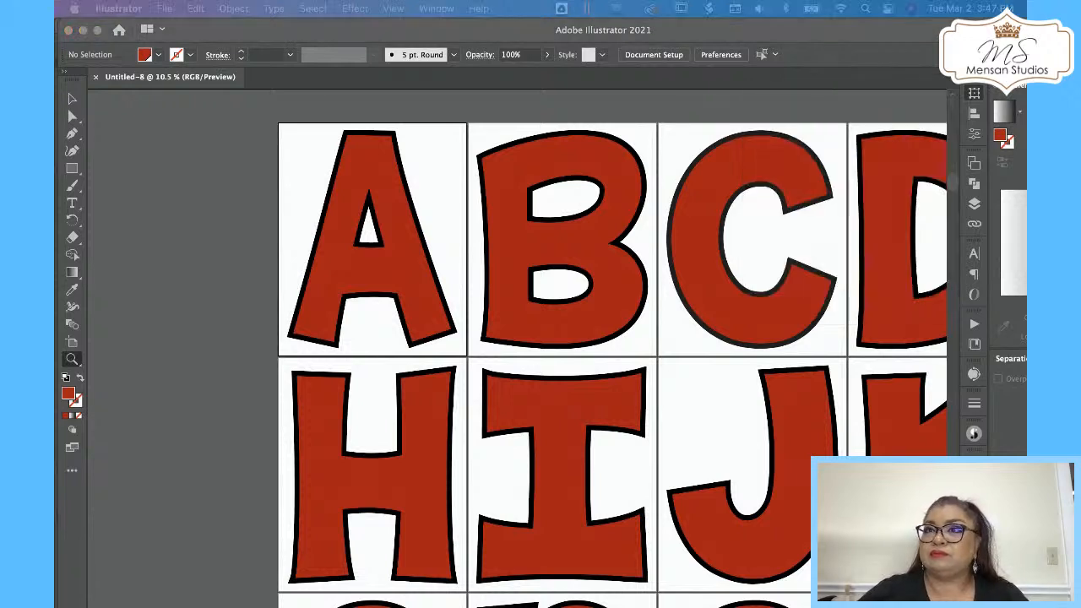